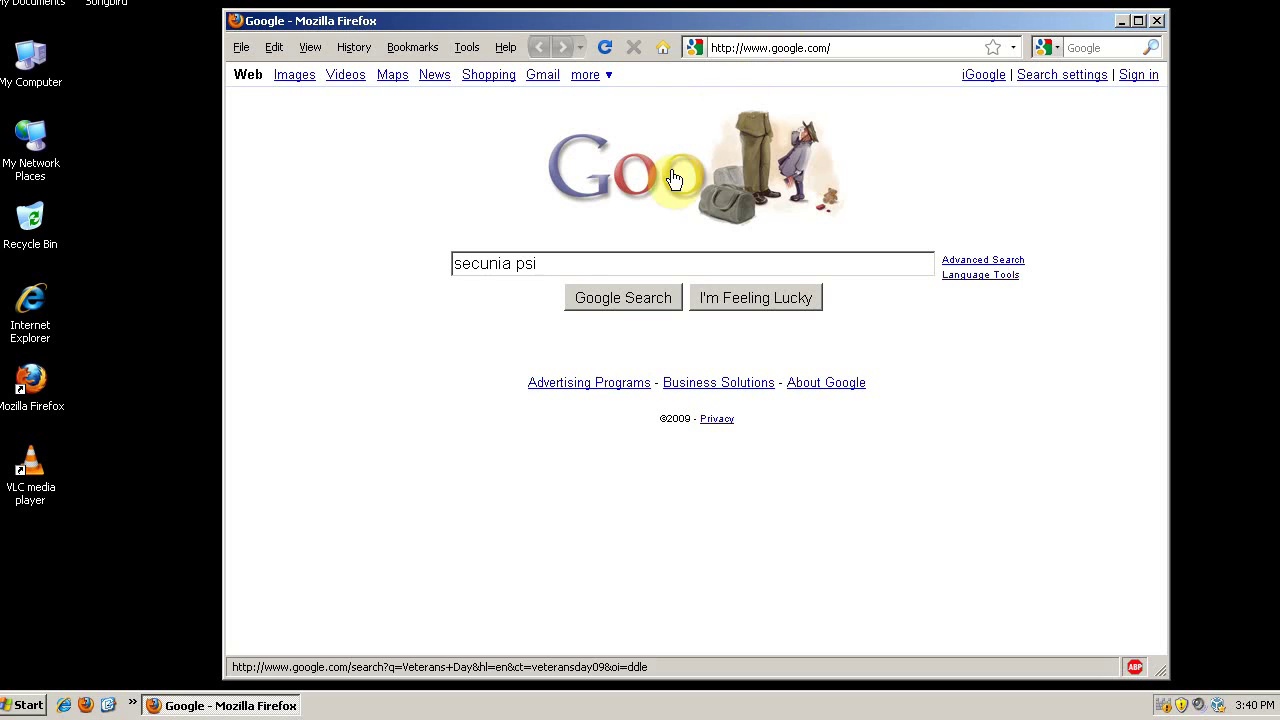
Search Google for 'secunia psi' and open the Download - Personal (PSI) page.
left_click(604, 294)
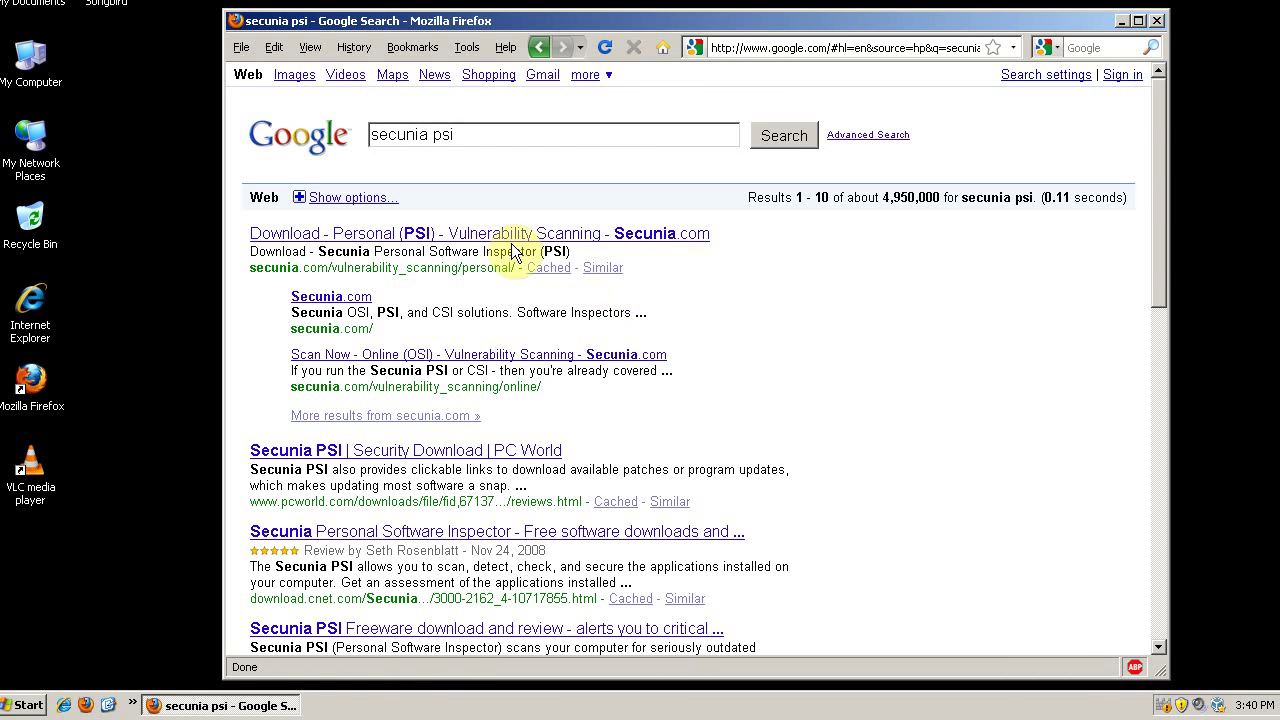
left_click(530, 245)
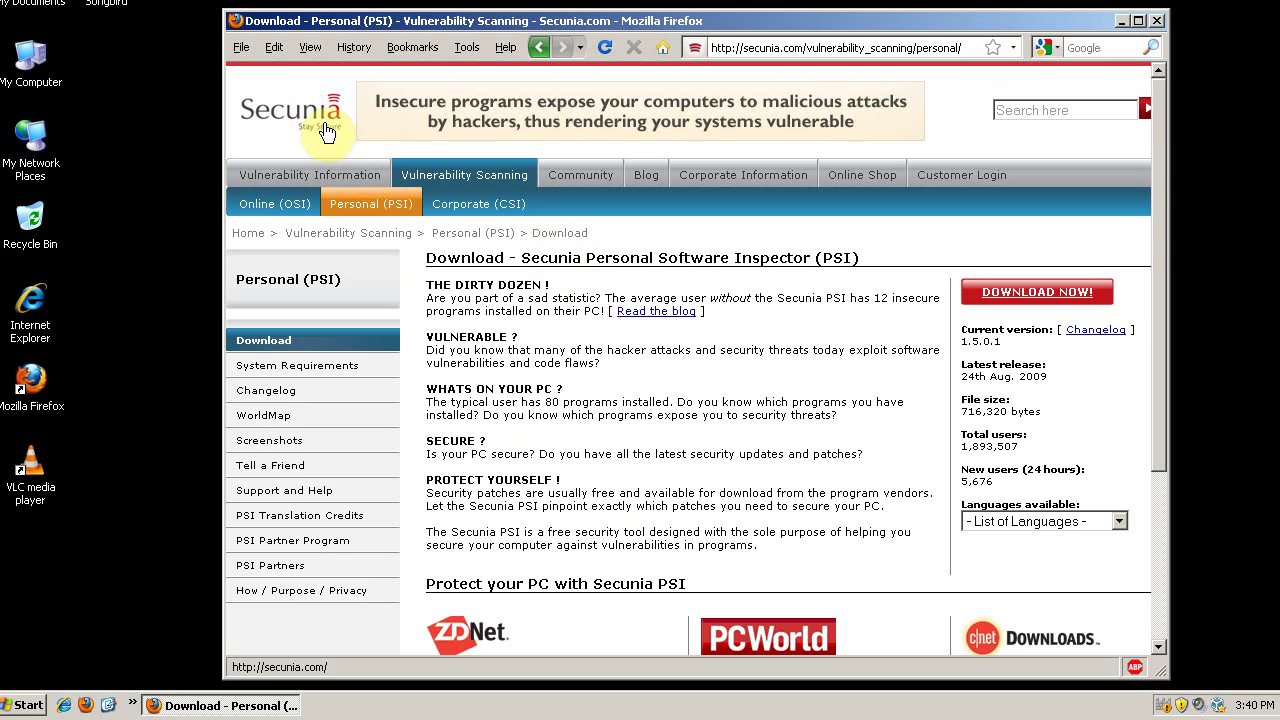
Save PSISetup.exe and run it, accepting the open-executable and security warnings.
left_click(1024, 295)
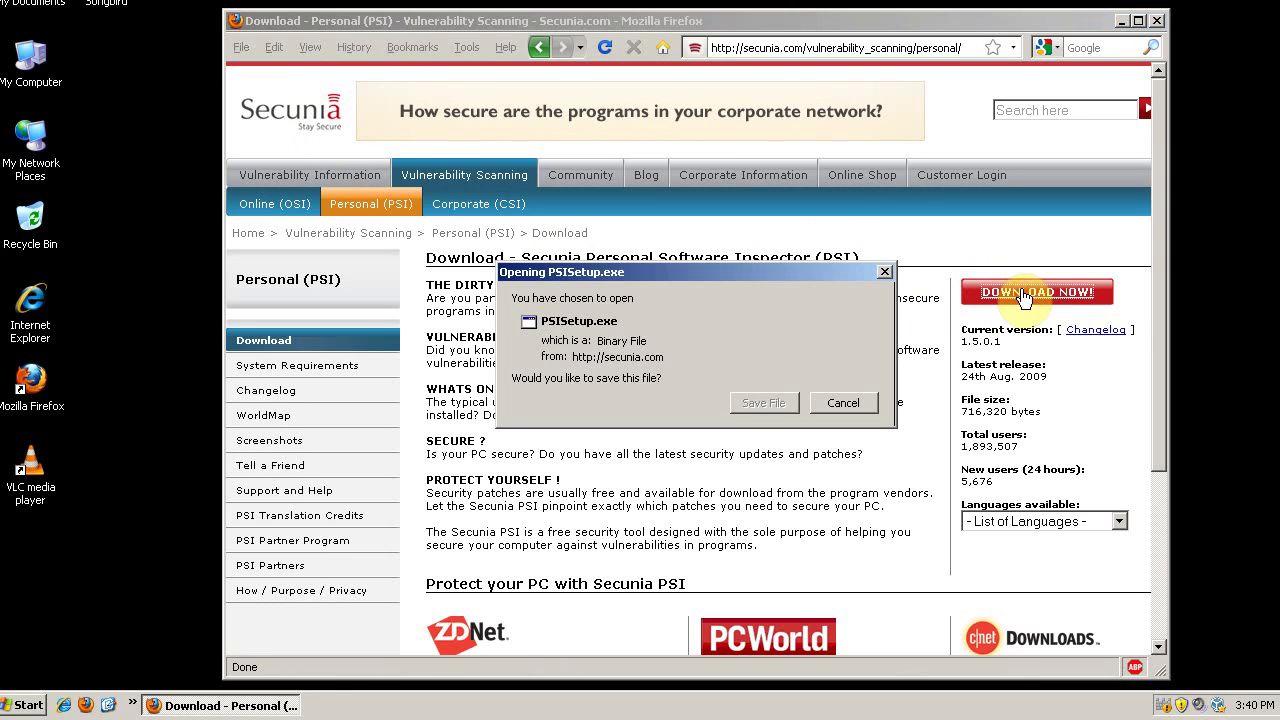
left_click(770, 402)
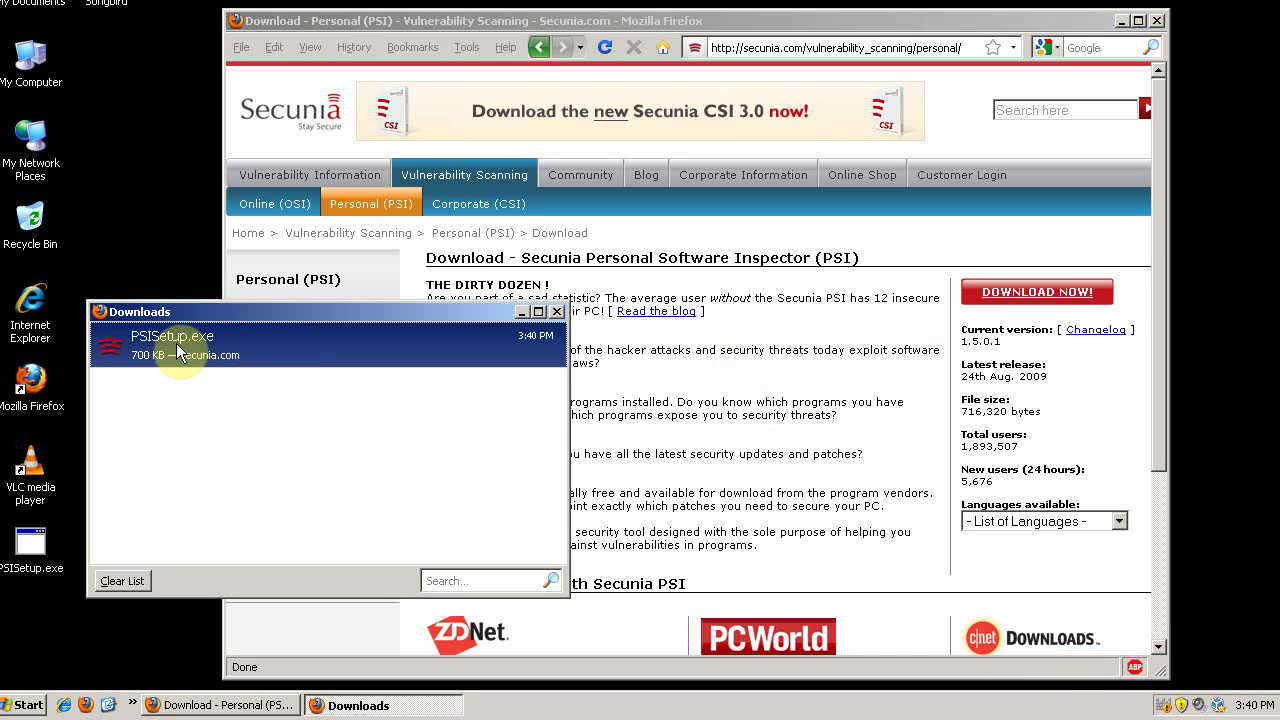
double_click(196, 352)
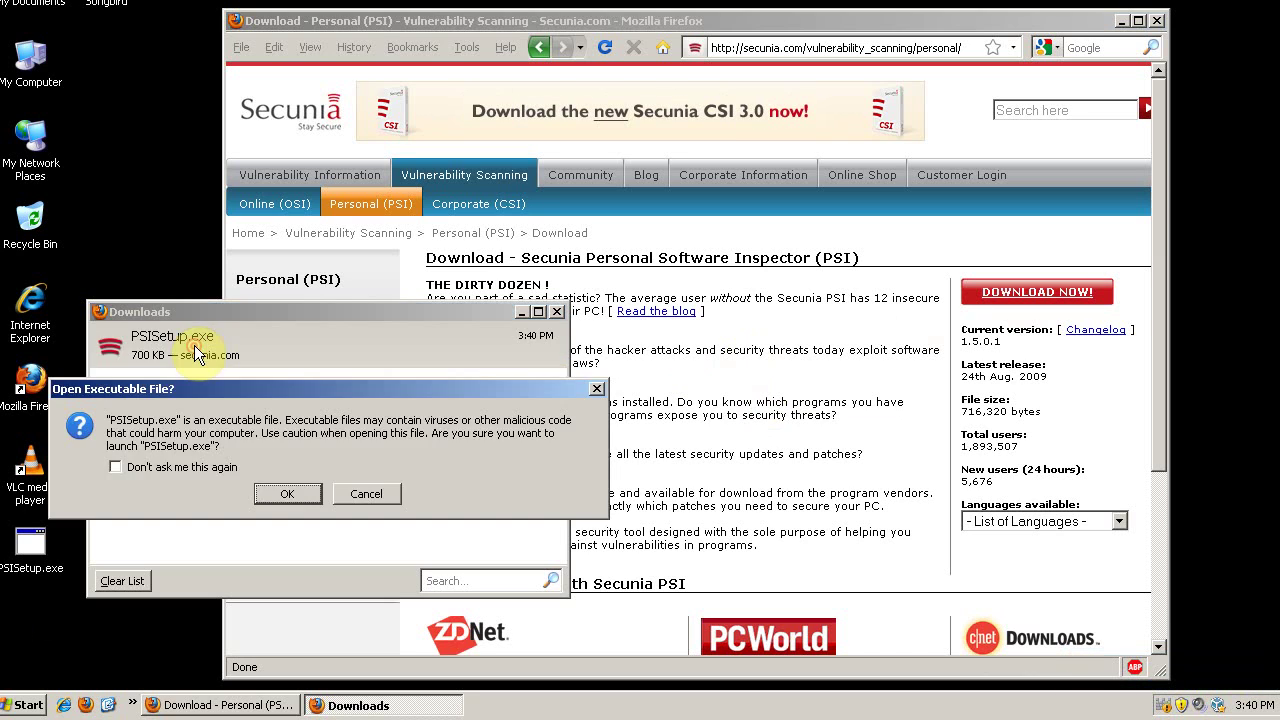
left_click(209, 469)
left_click(287, 493)
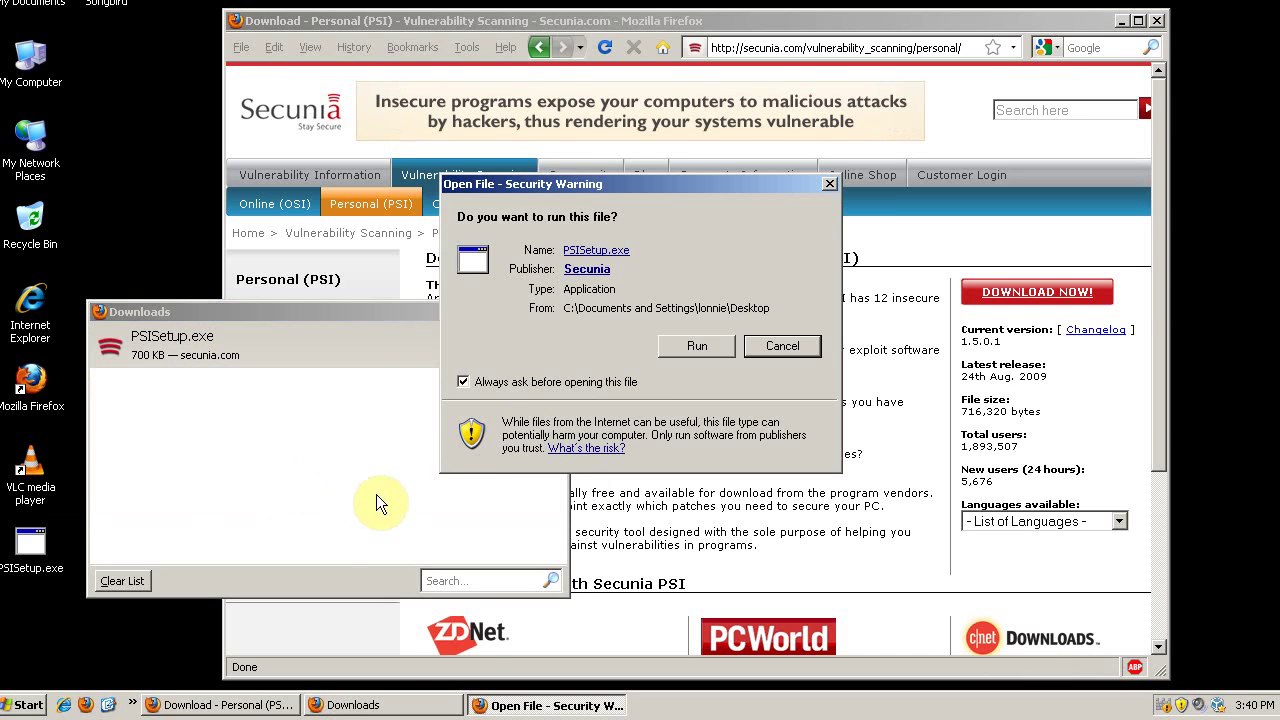
left_click(689, 349)
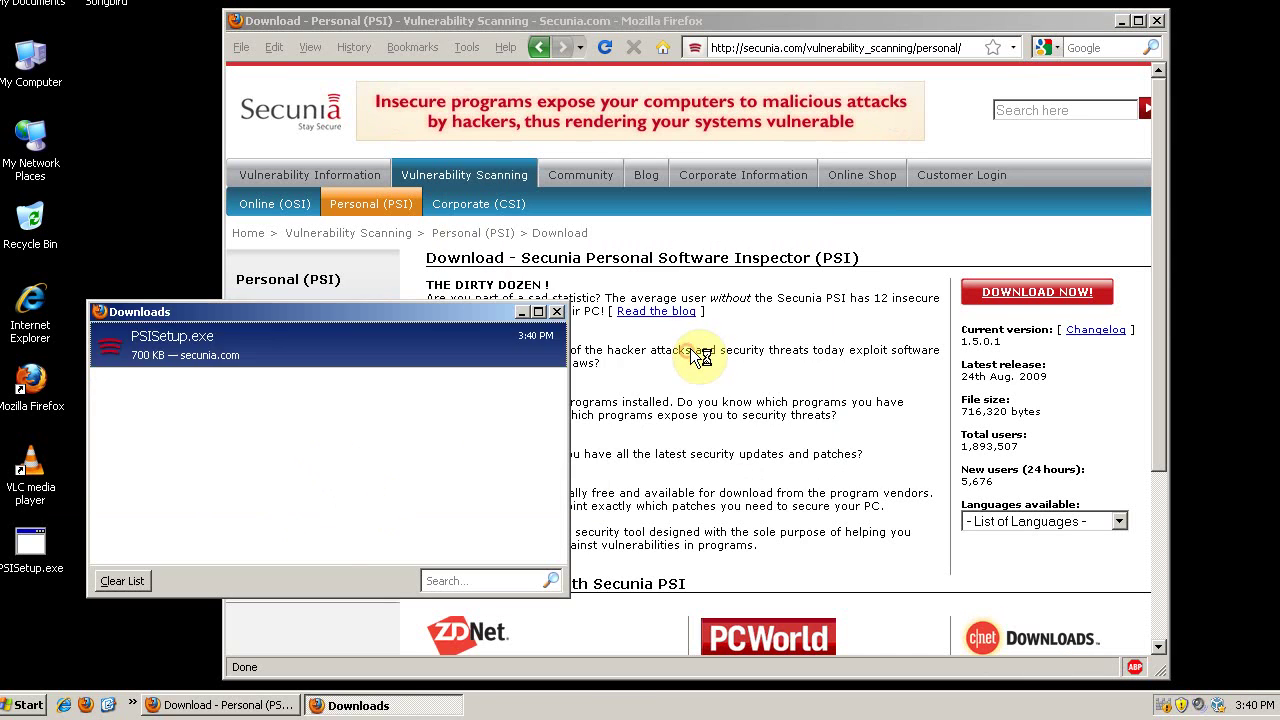
Accept the installer language and license agreement, and choose Personal Use.
left_click(645, 376)
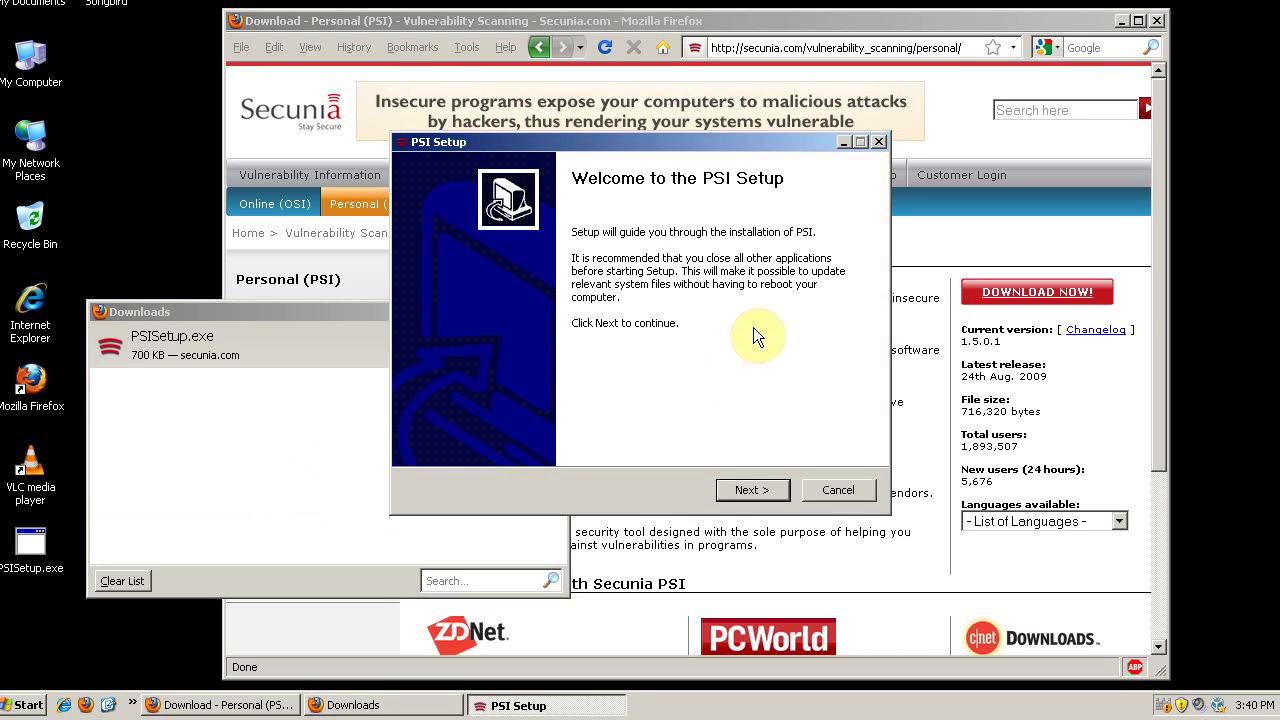
left_click(753, 490)
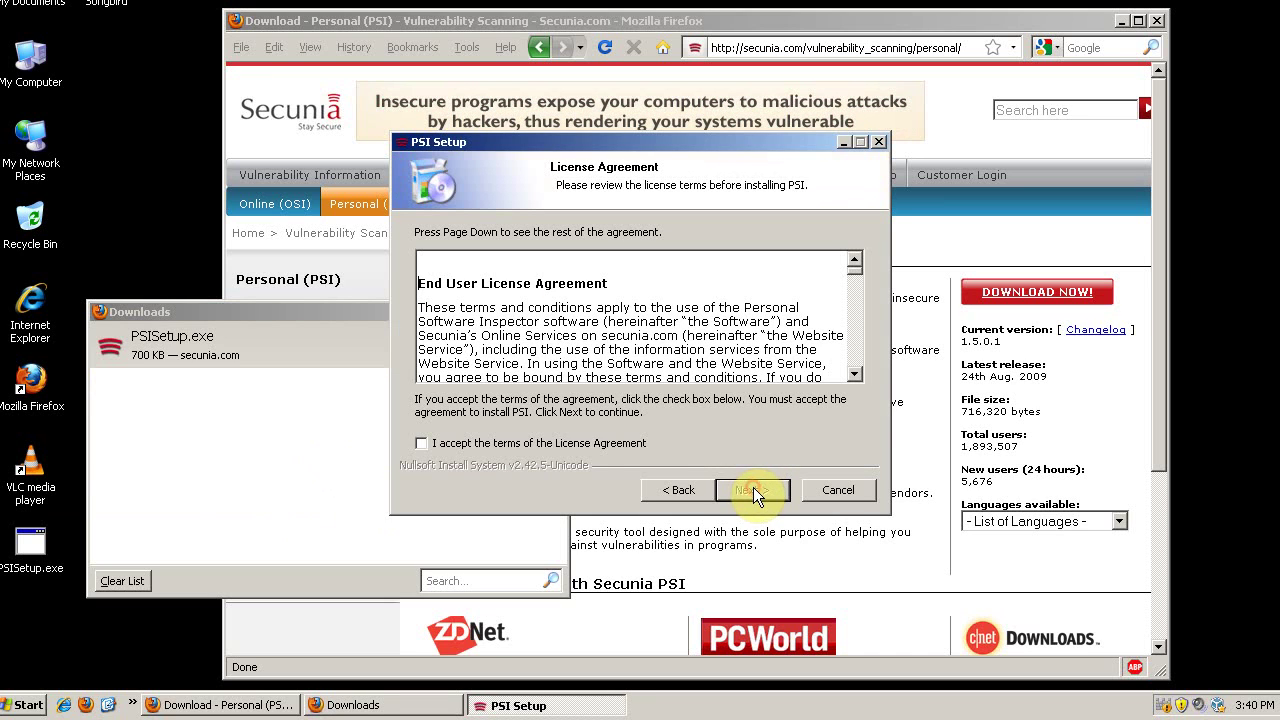
left_click(576, 445)
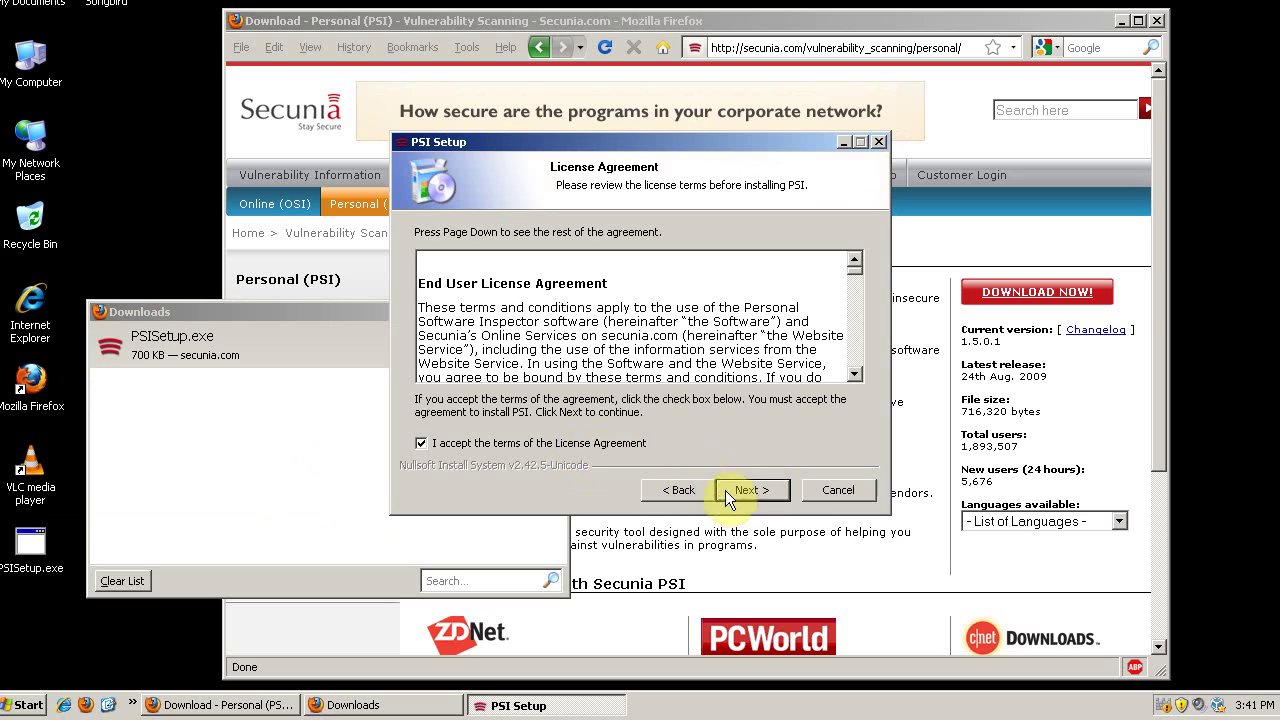
left_click(753, 492)
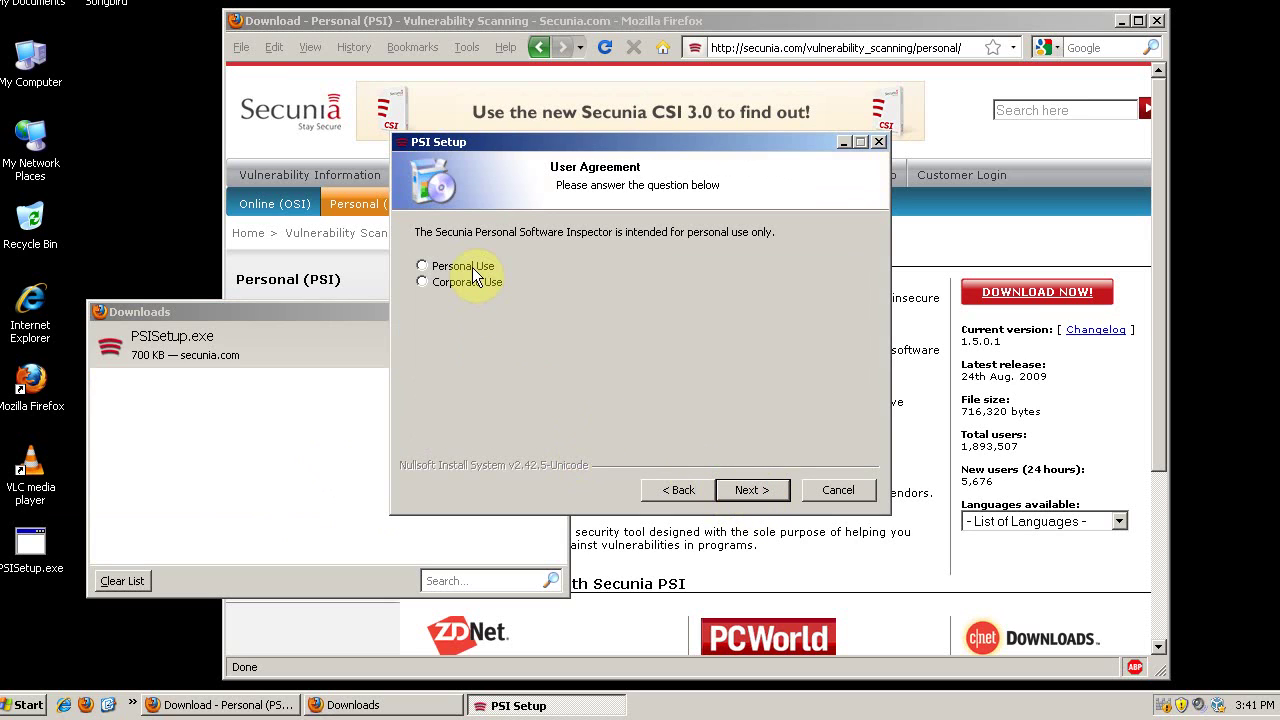
left_click_drag(589, 142, 614, 172)
left_click(495, 295)
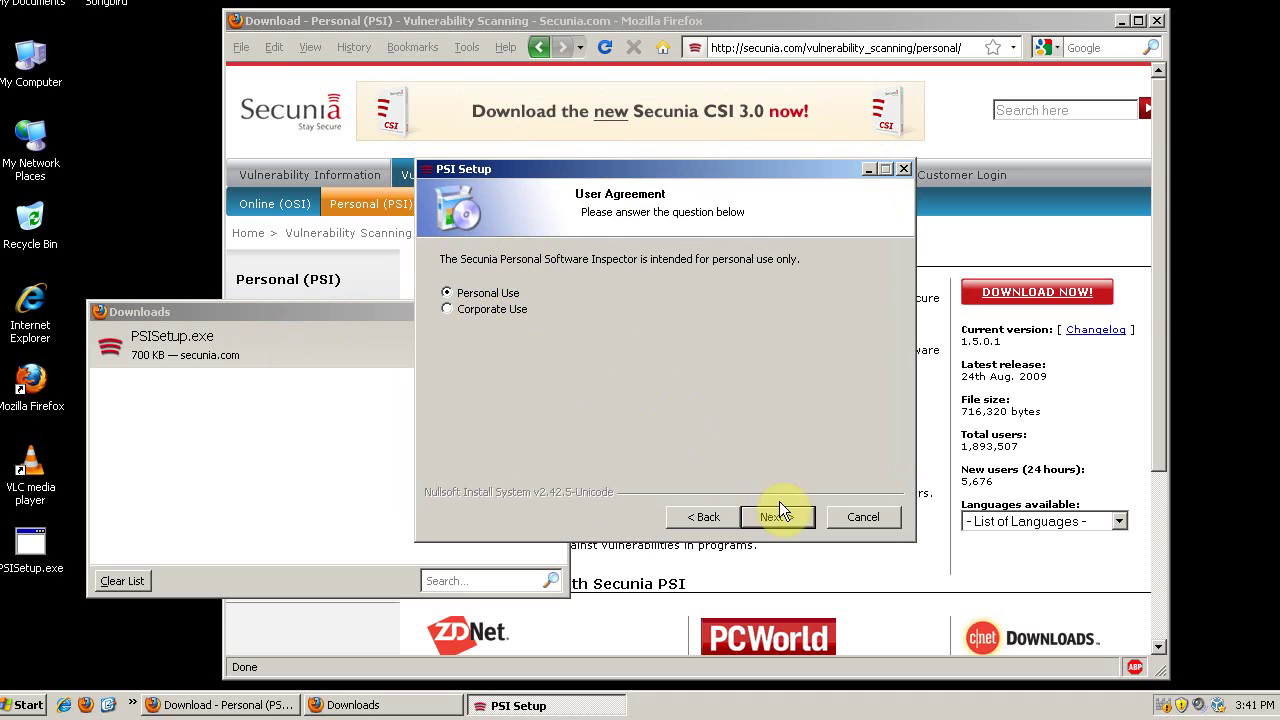
Install PSI to the default location, finish the wizard, and launch PSI.
left_click(800, 522)
left_click(793, 523)
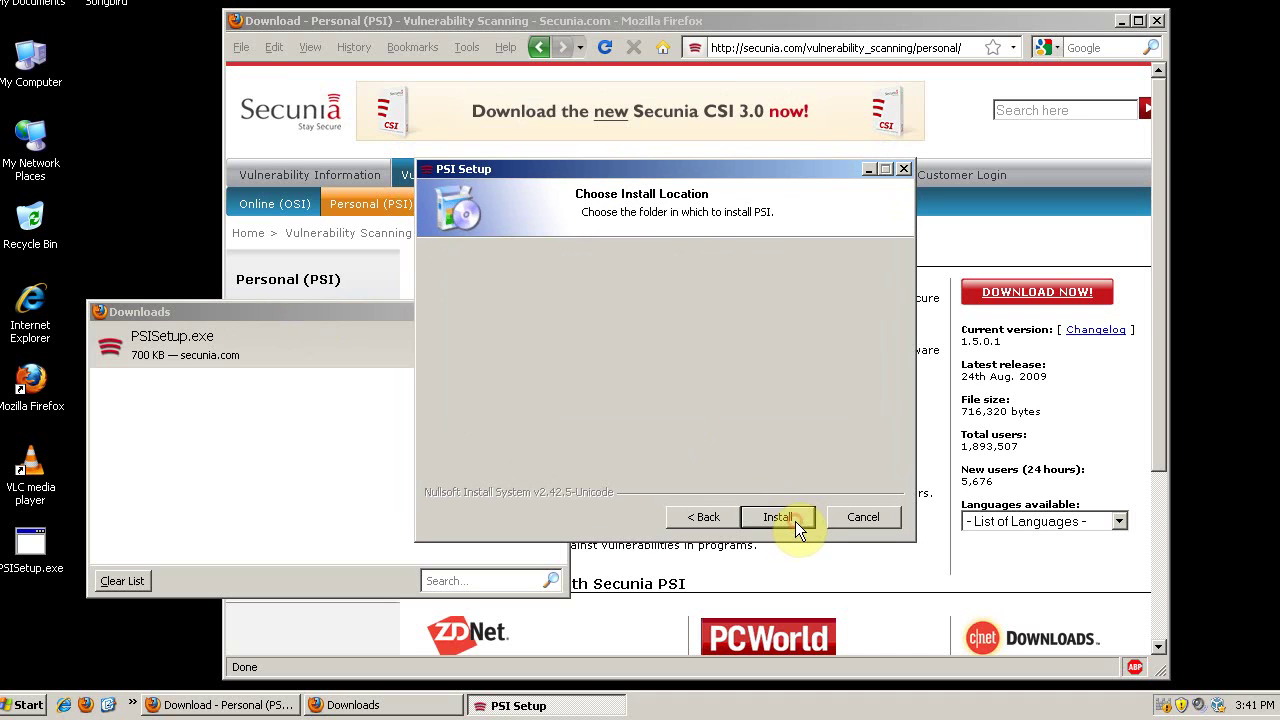
left_click(798, 518)
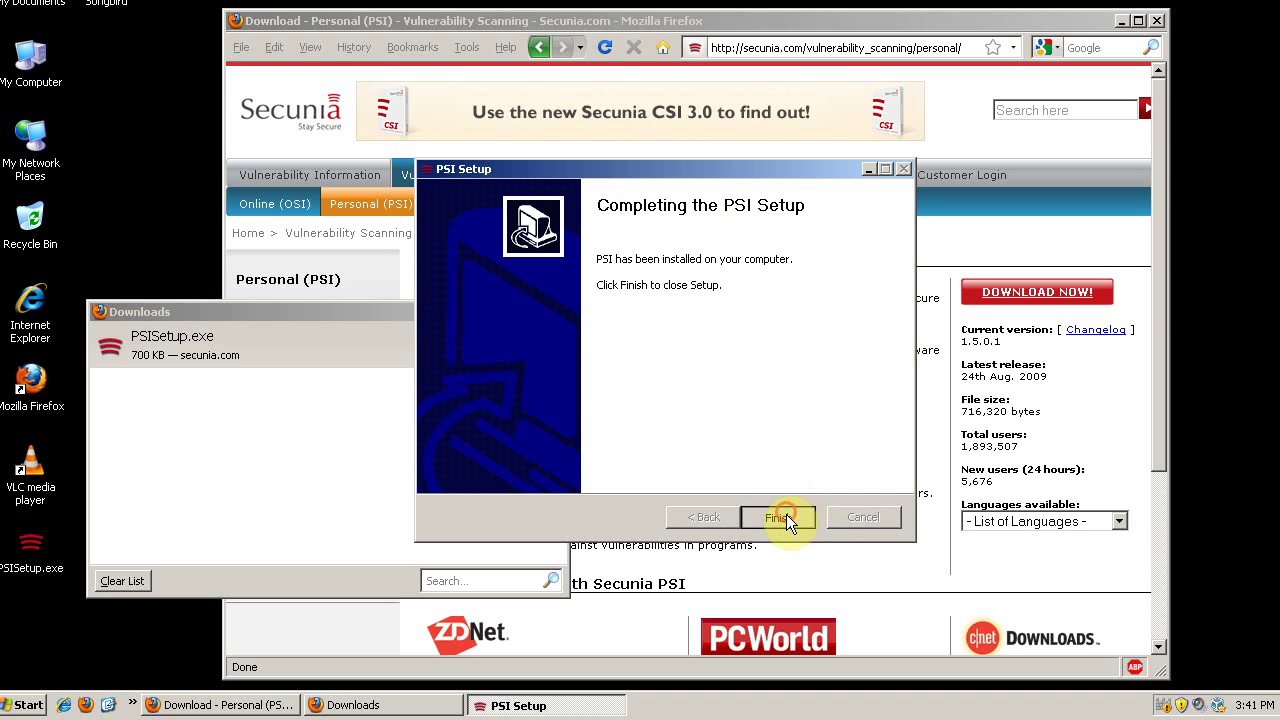
left_click(786, 517)
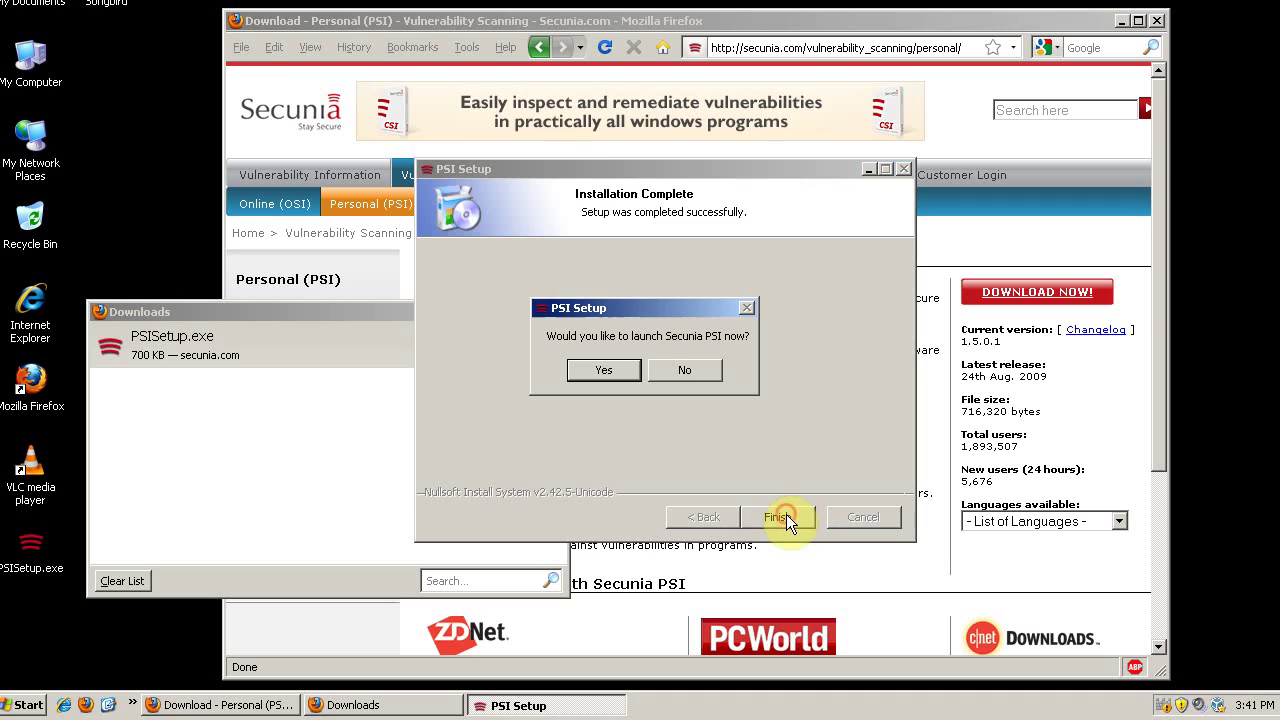
left_click(618, 370)
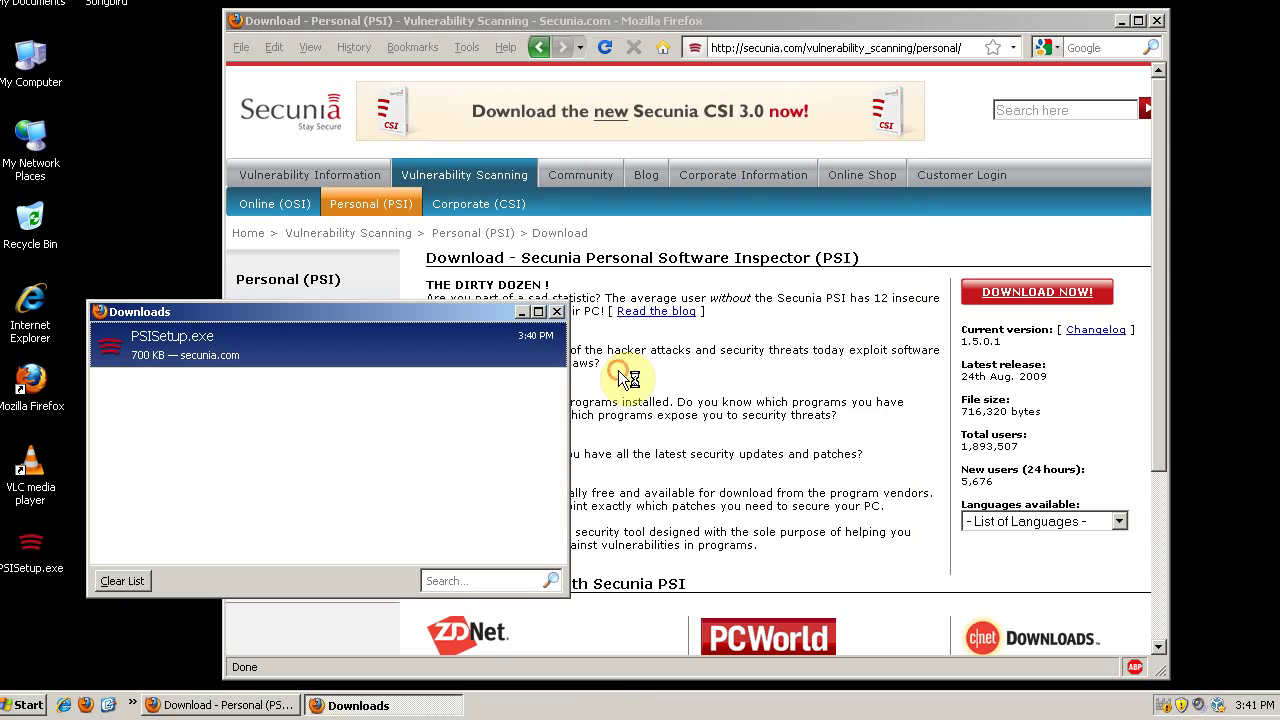
Close the Downloads list and Firefox, and move the PSI window fully into view.
left_click(558, 312)
left_click(1160, 20)
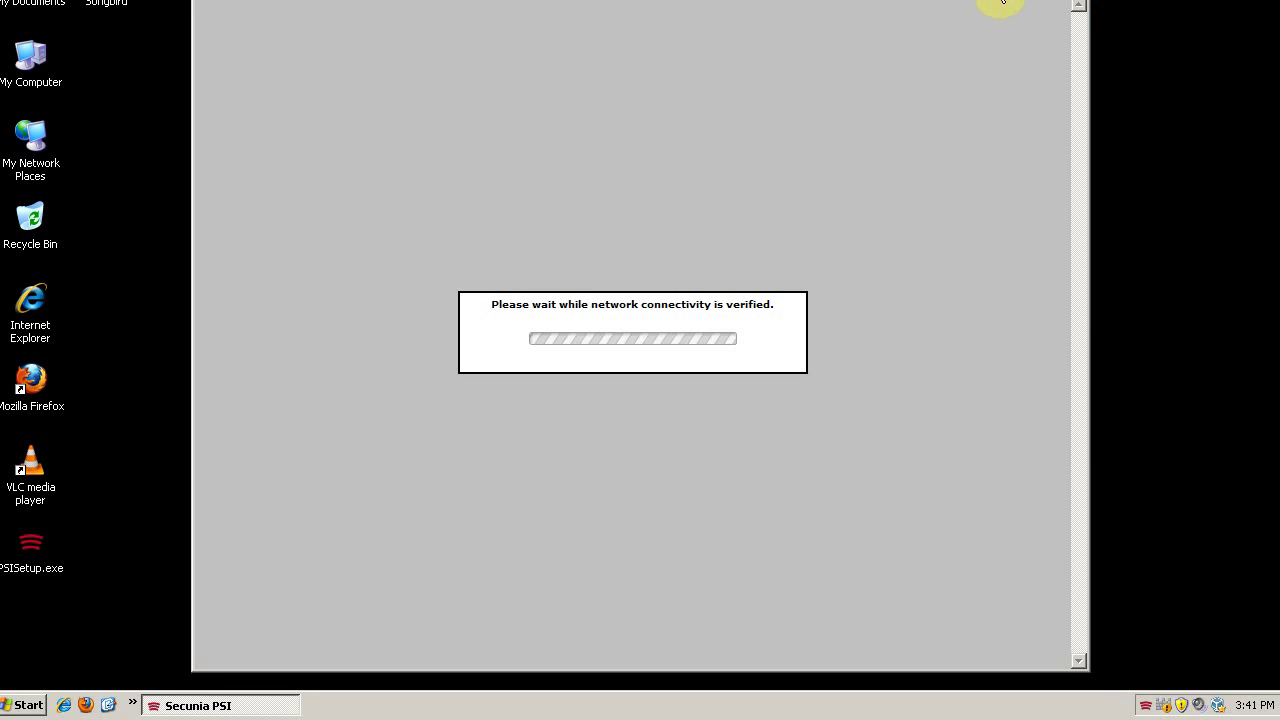
left_click_drag(1000, 2, 1040, 14)
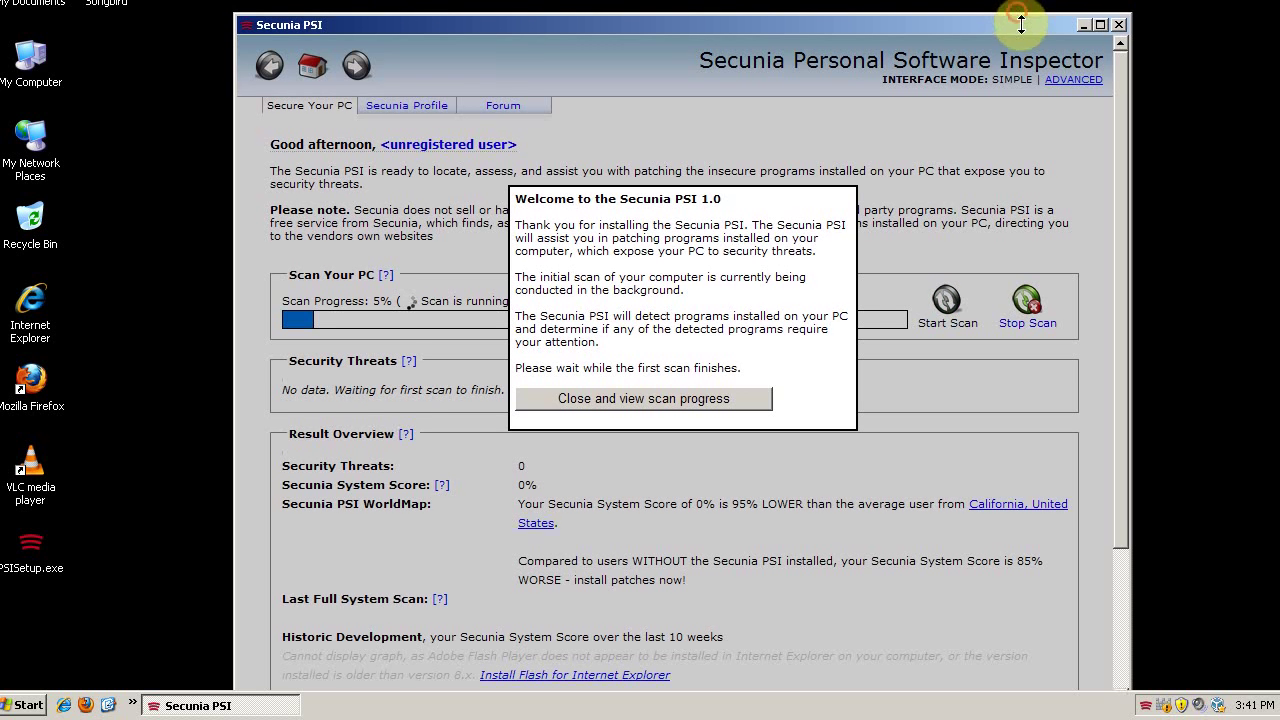
left_click_drag(1020, 22, 1021, 41)
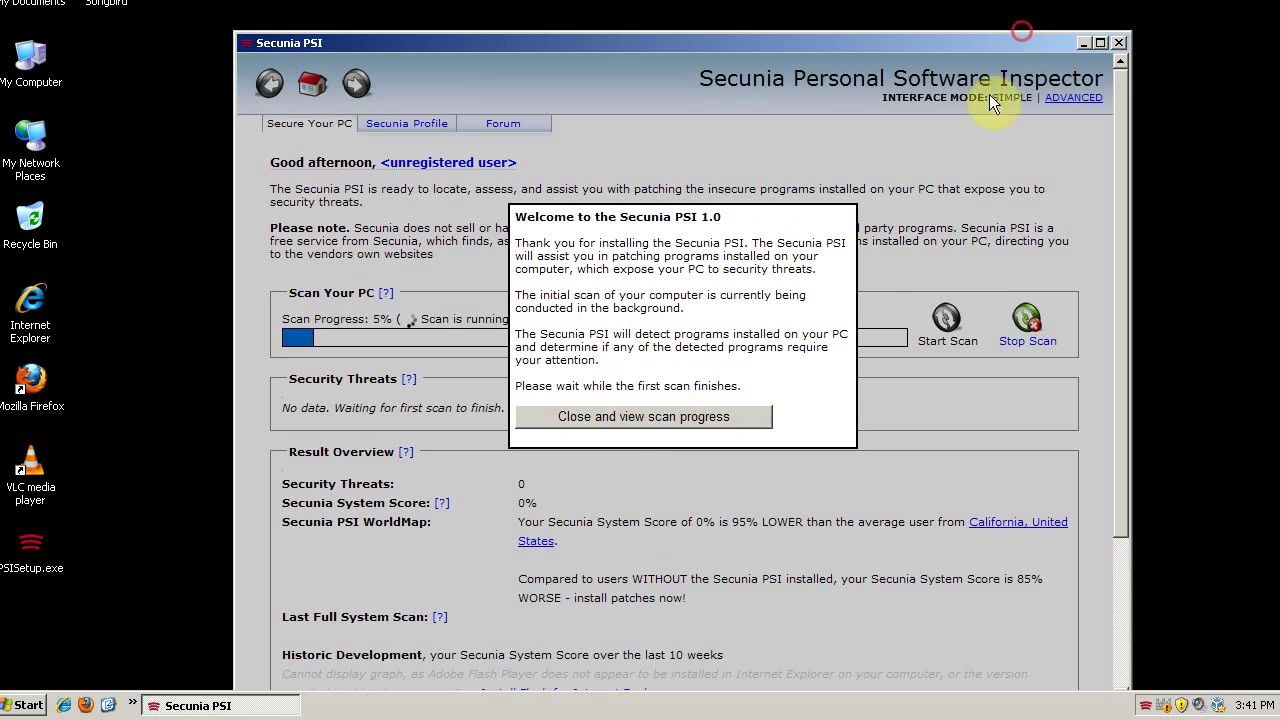
Dismiss the welcome note and let the scan finish with 2 threats at 92%.
left_click(697, 423)
left_click_drag(761, 44, 767, 18)
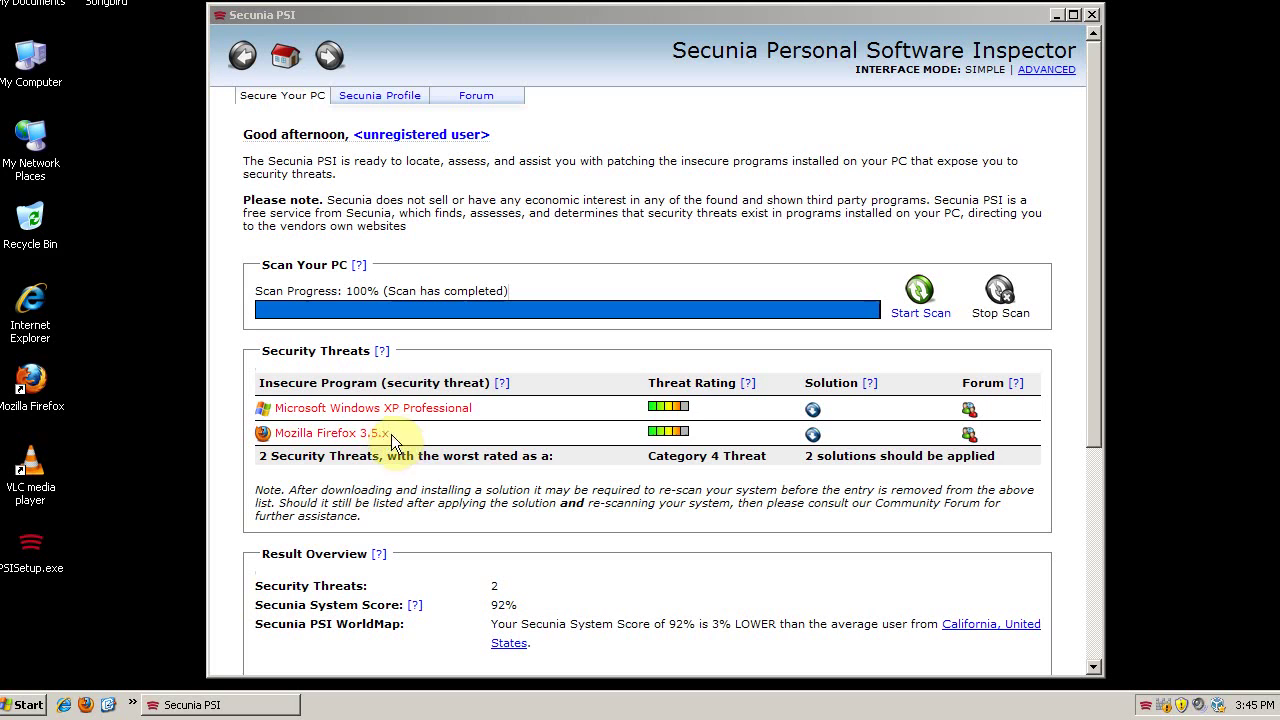
left_click(680, 408)
mouse_move(668, 407)
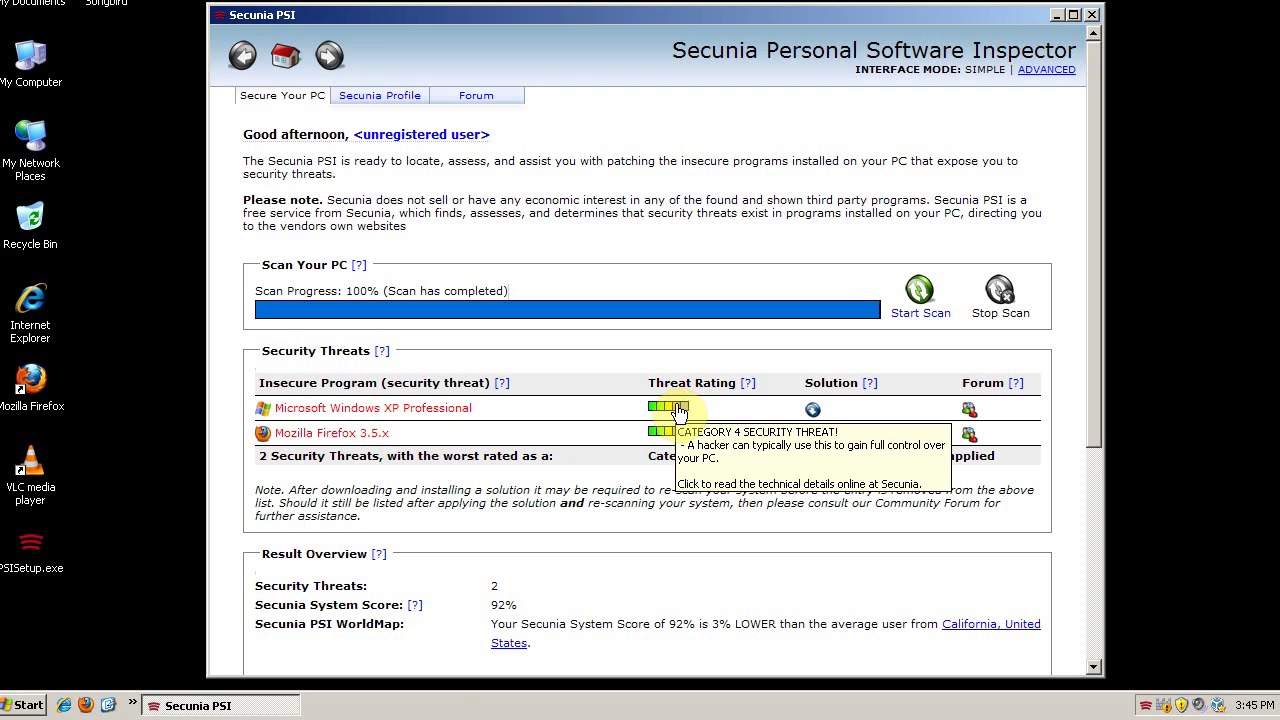
Read the Highly critical Win32k kernel-mode driver advisory in Firefox, then close it.
left_click(678, 410)
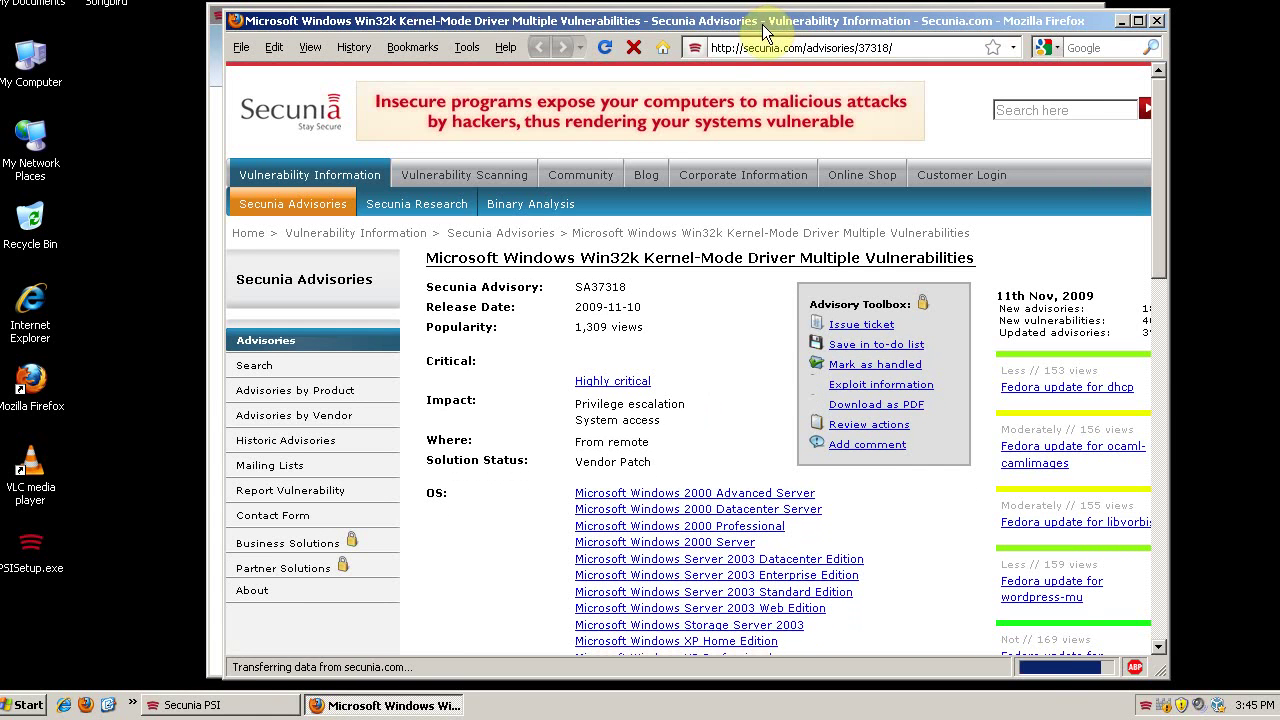
mouse_move(741, 26)
left_mouse_down()
mouse_move(875, 32)
mouse_move(843, 20)
left_mouse_up()
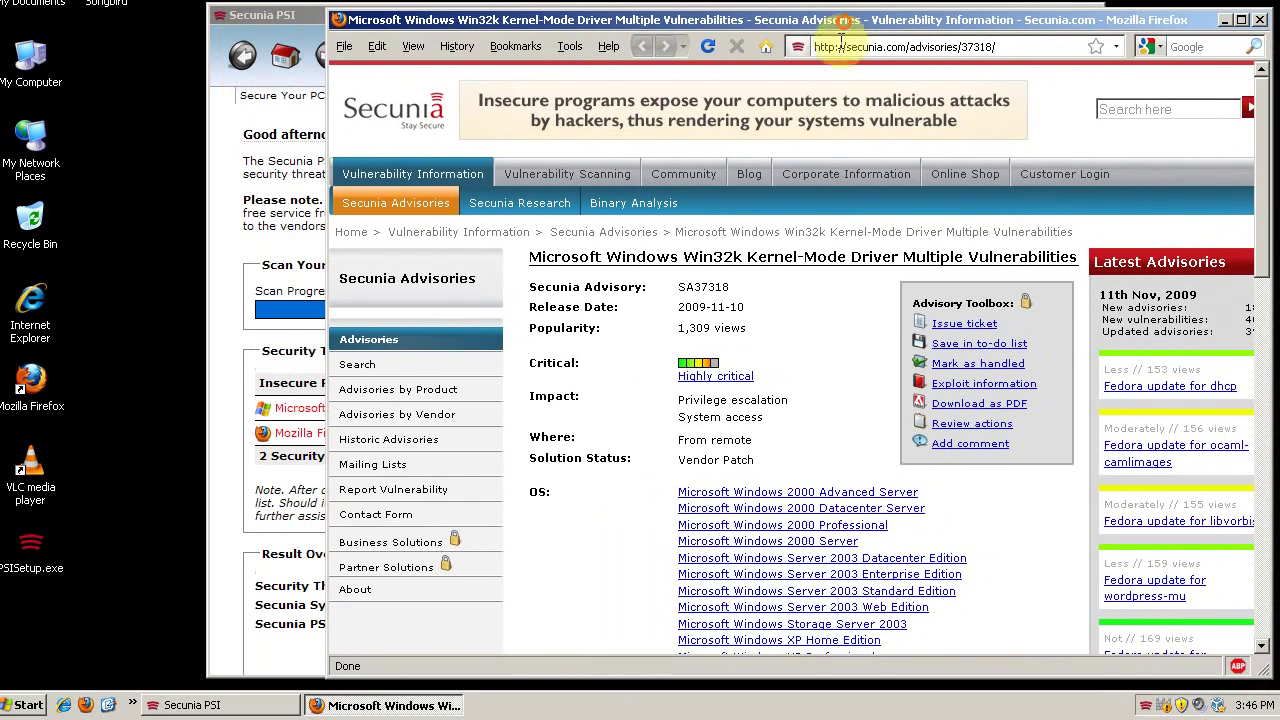
left_click_drag(1258, 172, 1272, 372)
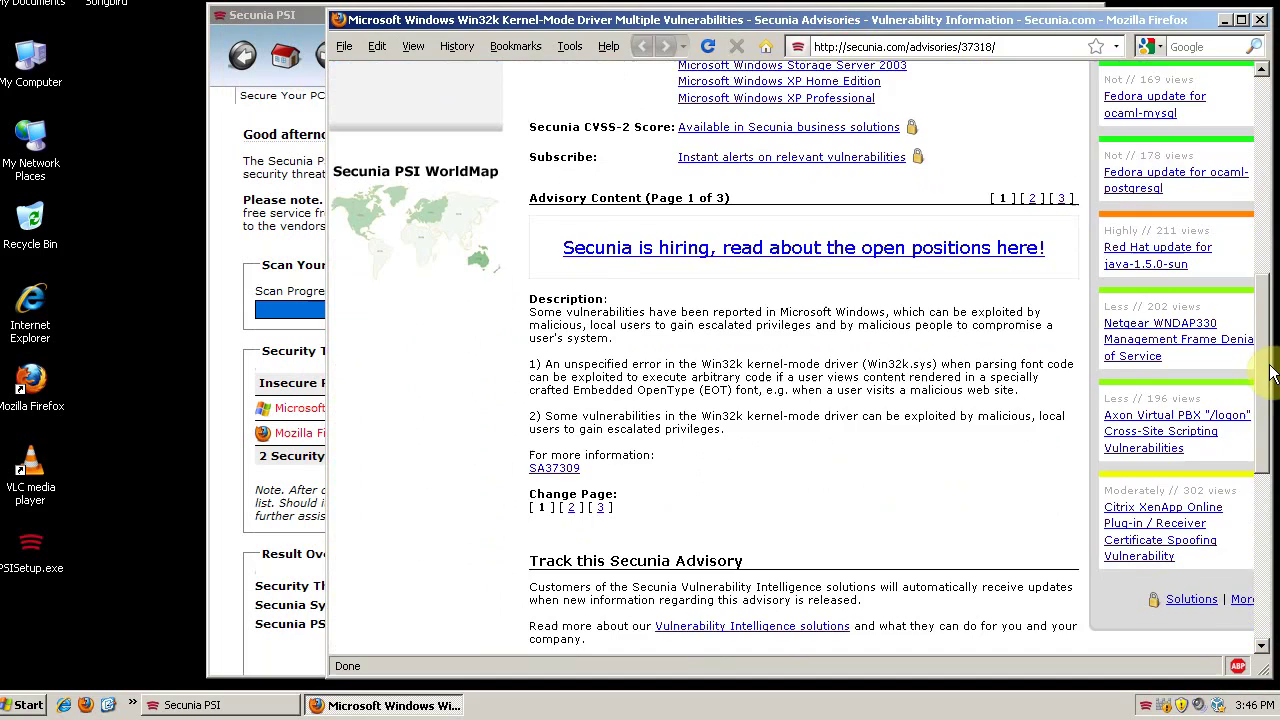
mouse_move(1272, 372)
left_mouse_down()
mouse_move(1272, 477)
mouse_move(1262, 28)
left_mouse_up()
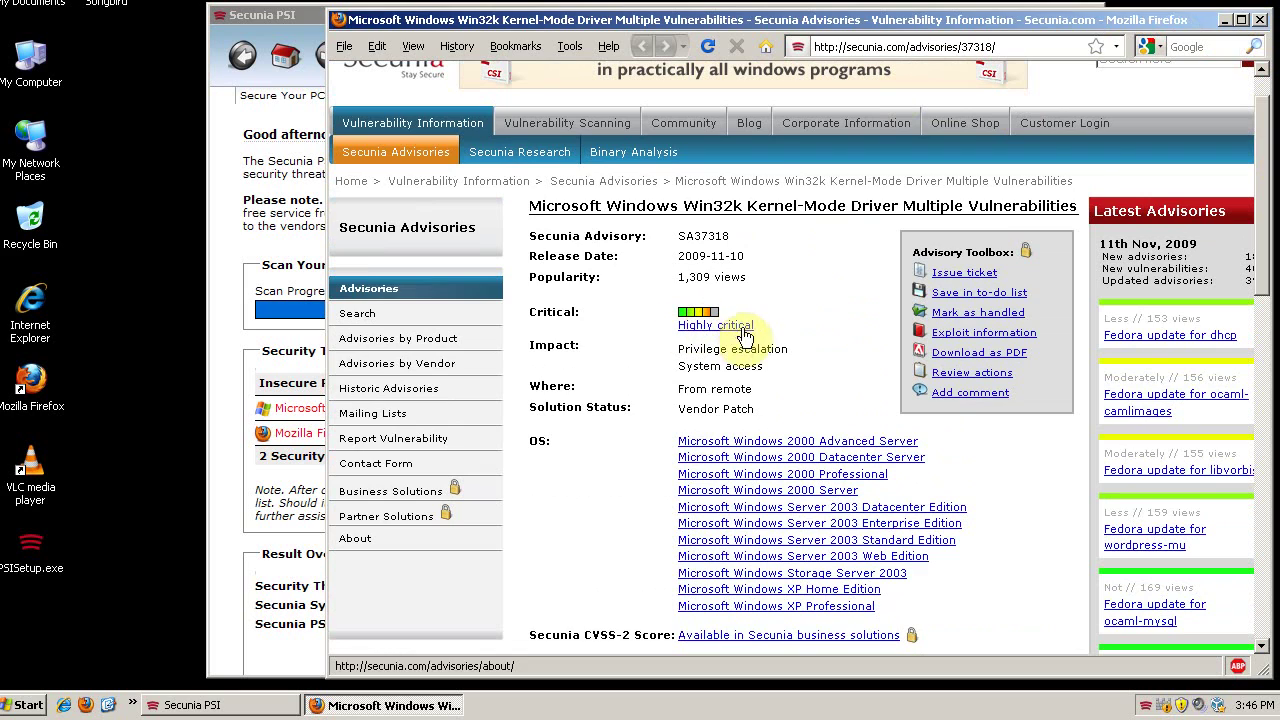
left_click(1264, 20)
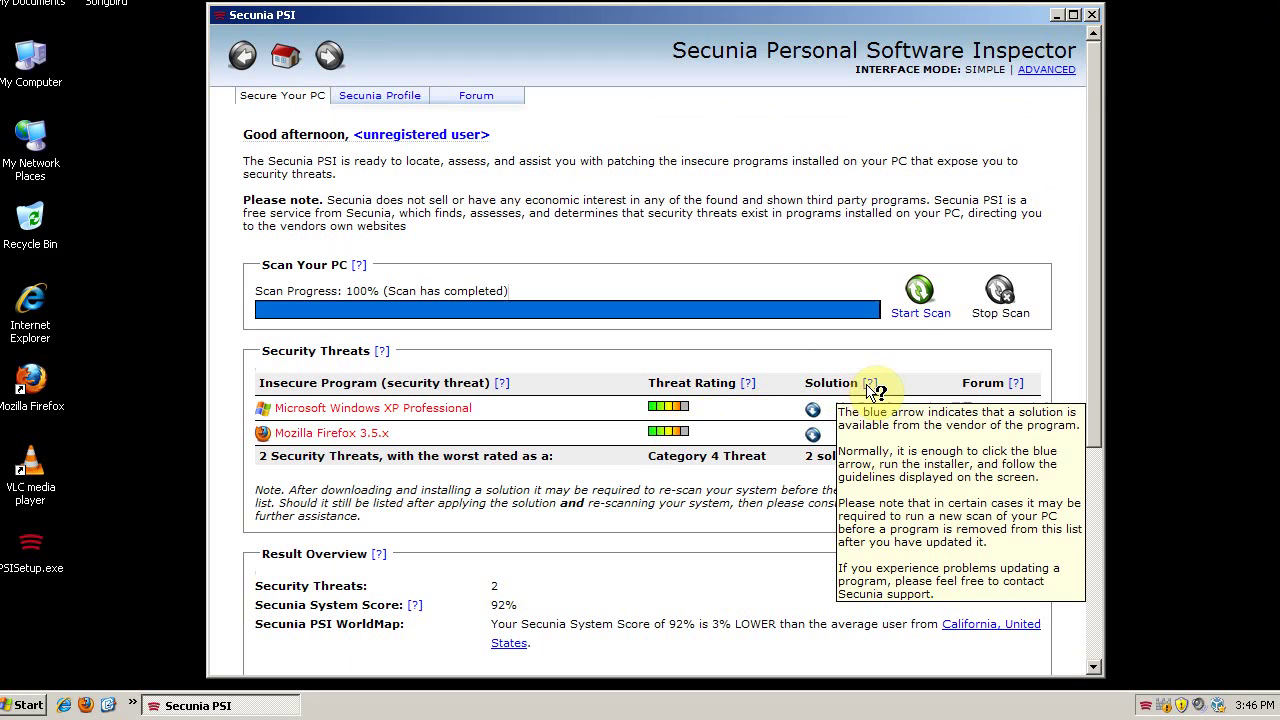
Open Mozilla's Firefox 3.5.5 upgrade page from the Firefox 3.5.x threat's Solution icon.
left_click(816, 437)
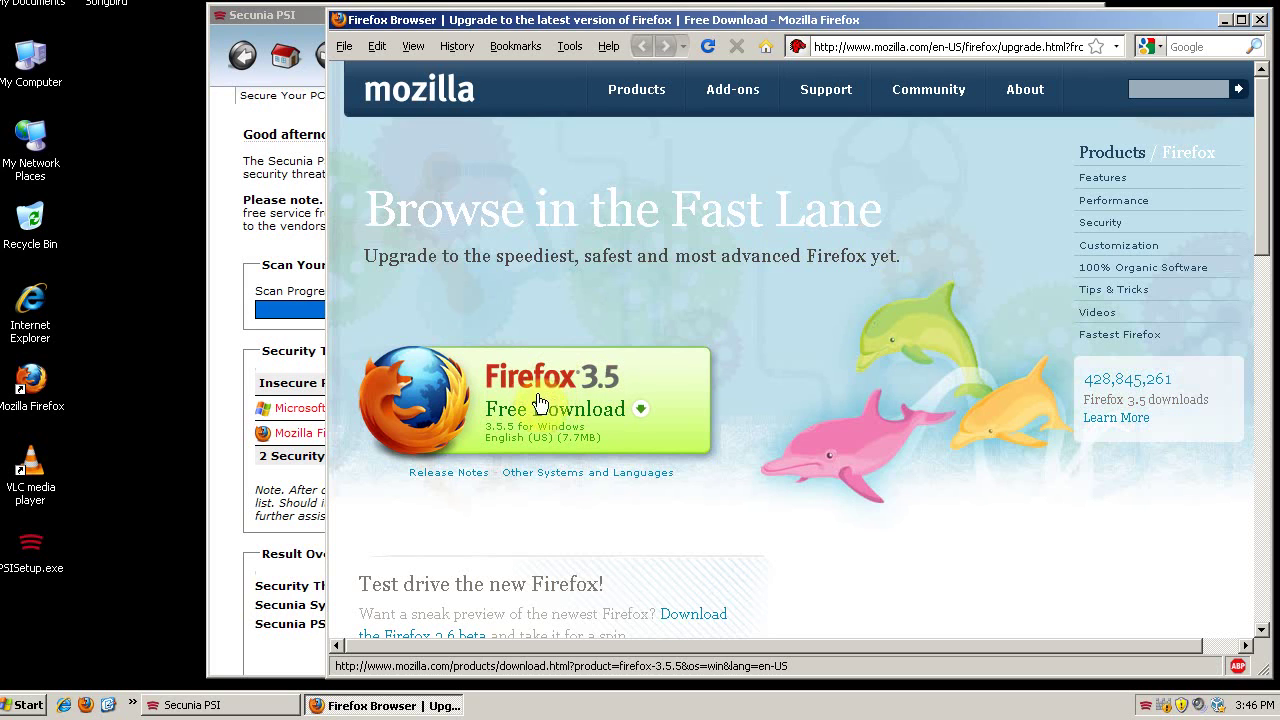
left_click_drag(761, 21, 727, 22)
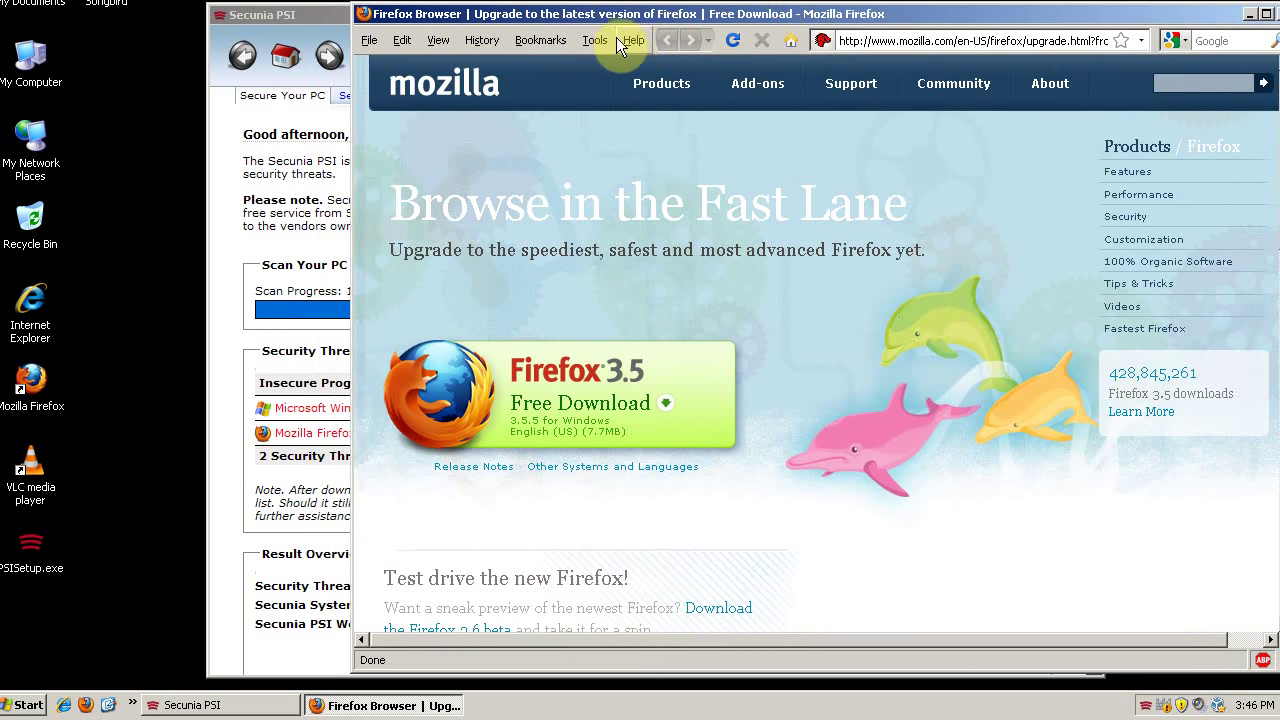
Check the Firefox 3.5.5 download under Help and restart Firefox to install it.
left_click(596, 42)
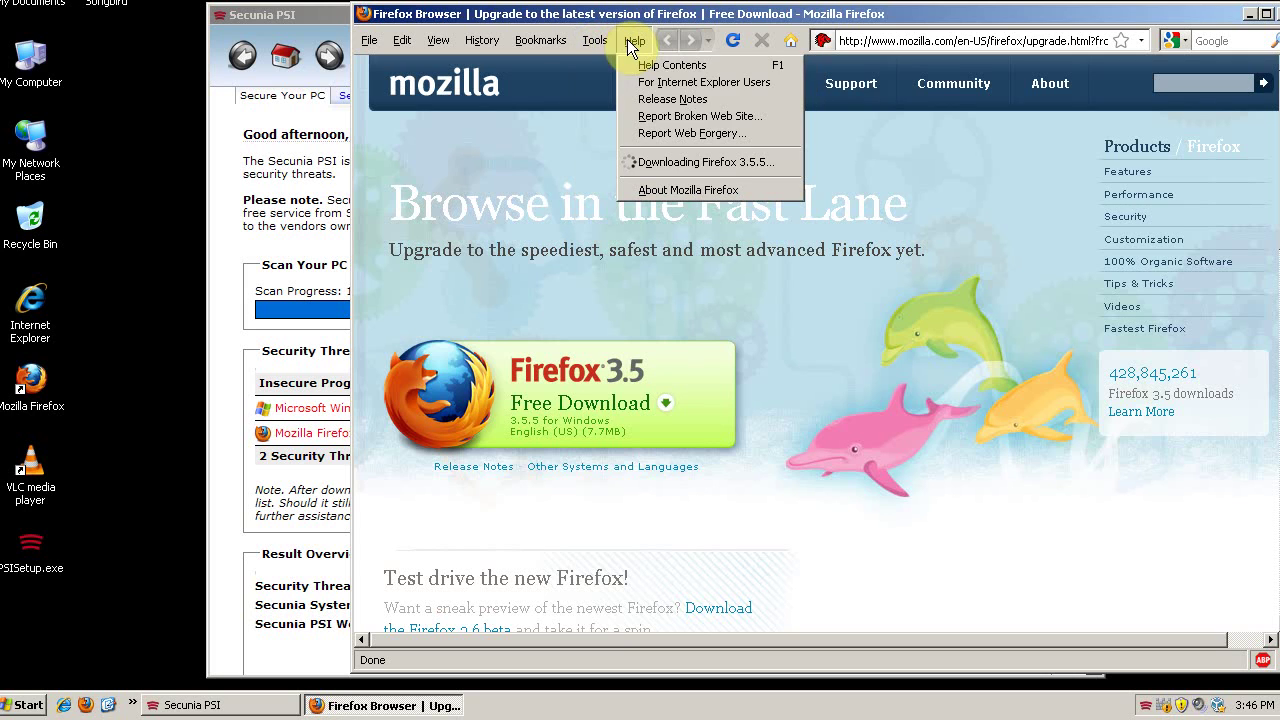
left_click(729, 164)
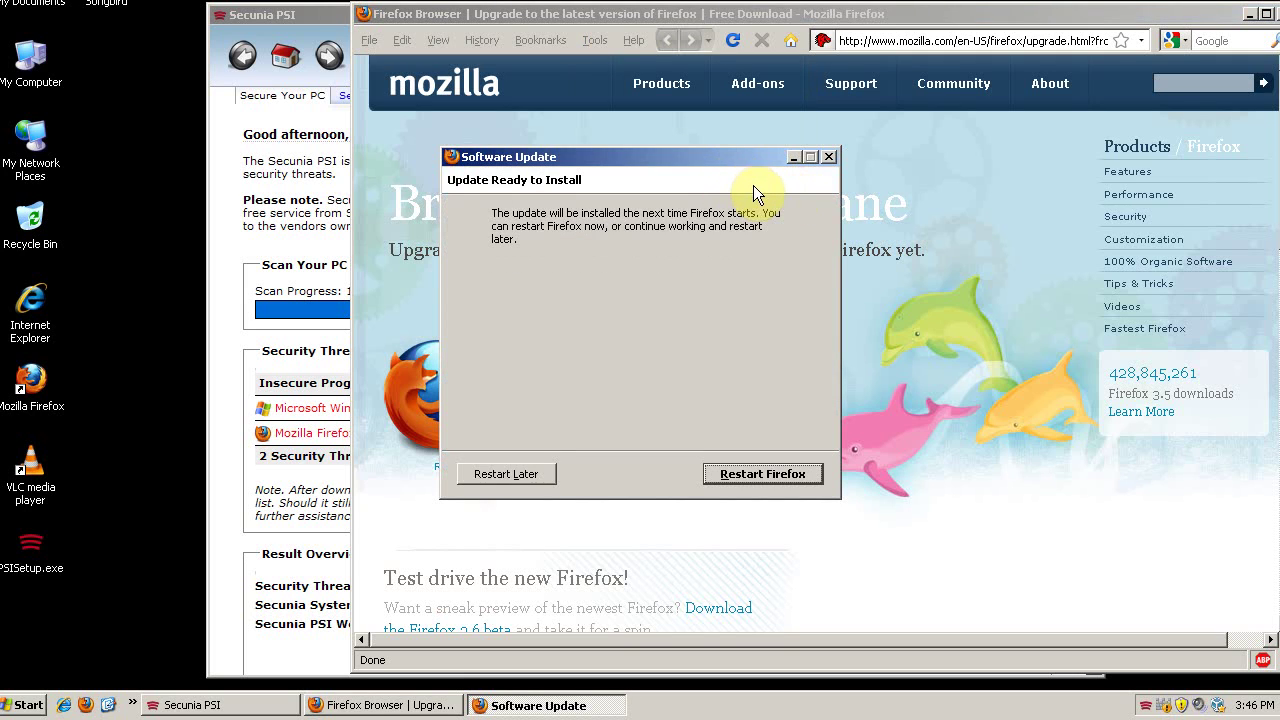
left_click(747, 470)
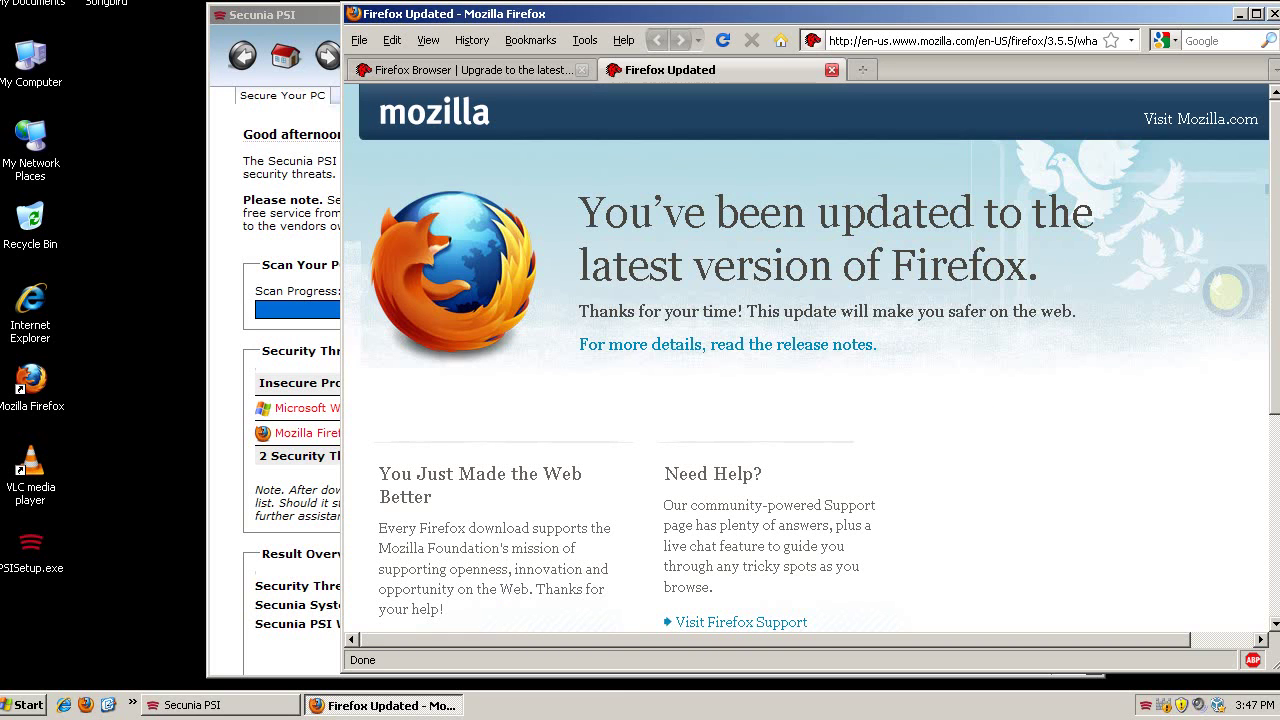
Move the Firefox Updated window left and bring PSI's one-threat, 96% results forward.
mouse_move(883, 14)
left_mouse_down()
mouse_move(793, 15)
mouse_move(795, 34)
mouse_move(817, 25)
left_mouse_up()
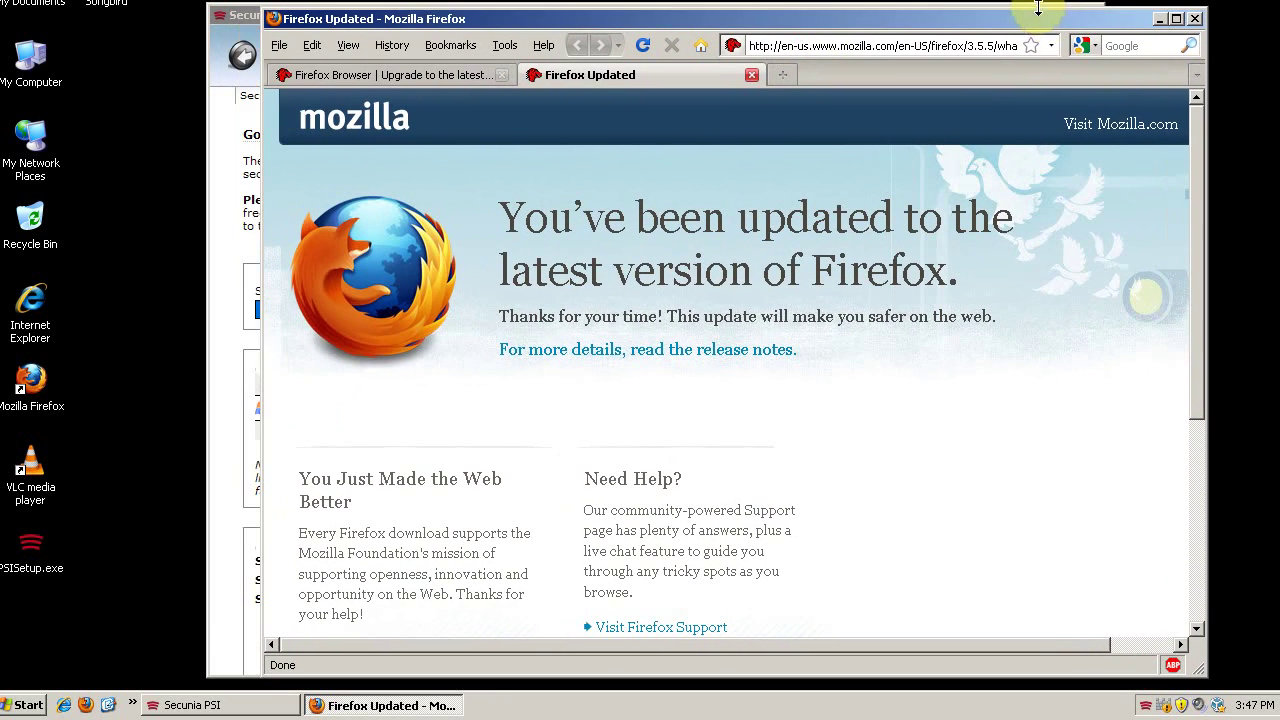
left_click(250, 16)
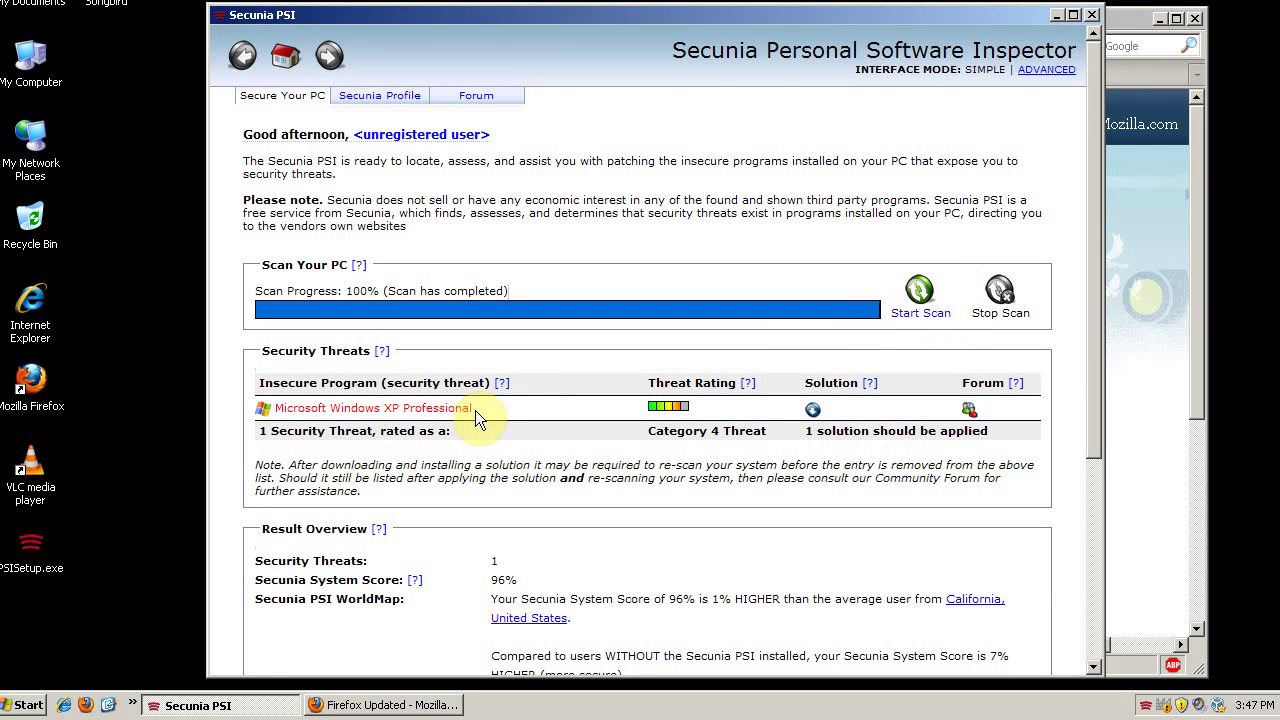
Rescan the PC with Start Scan and close the Firefox window meanwhile.
left_click(918, 290)
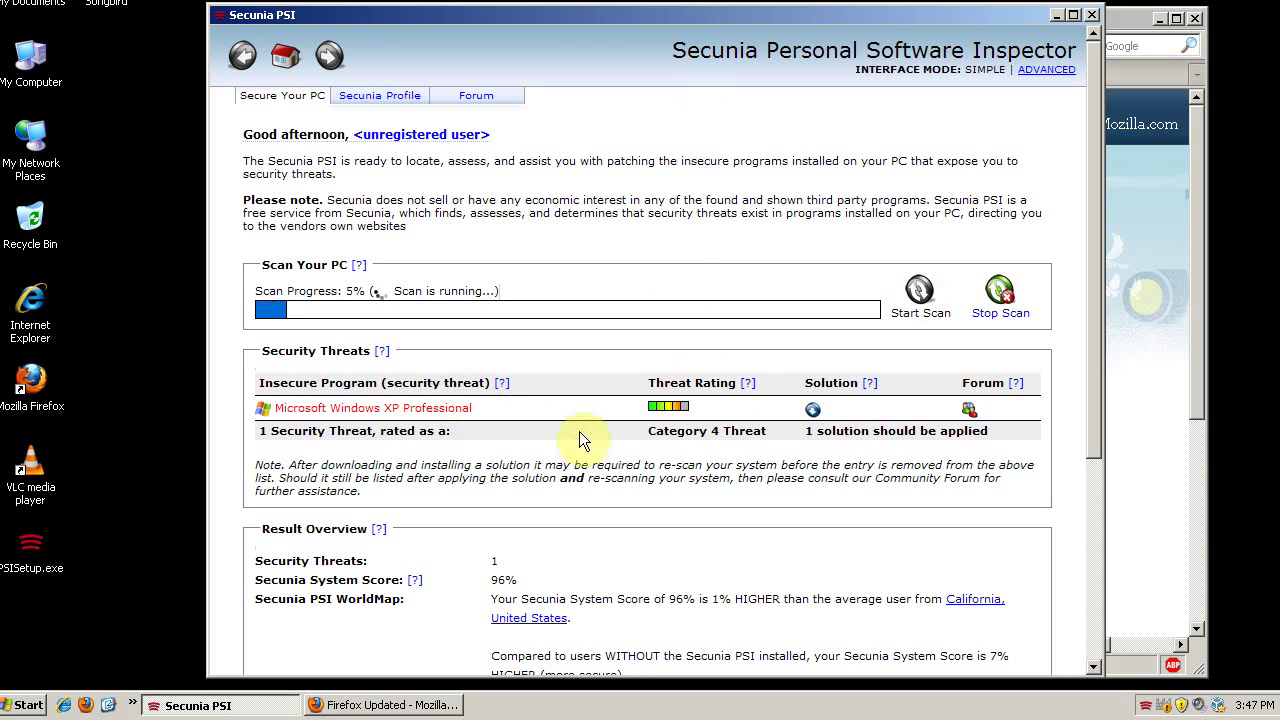
left_click(1128, 25)
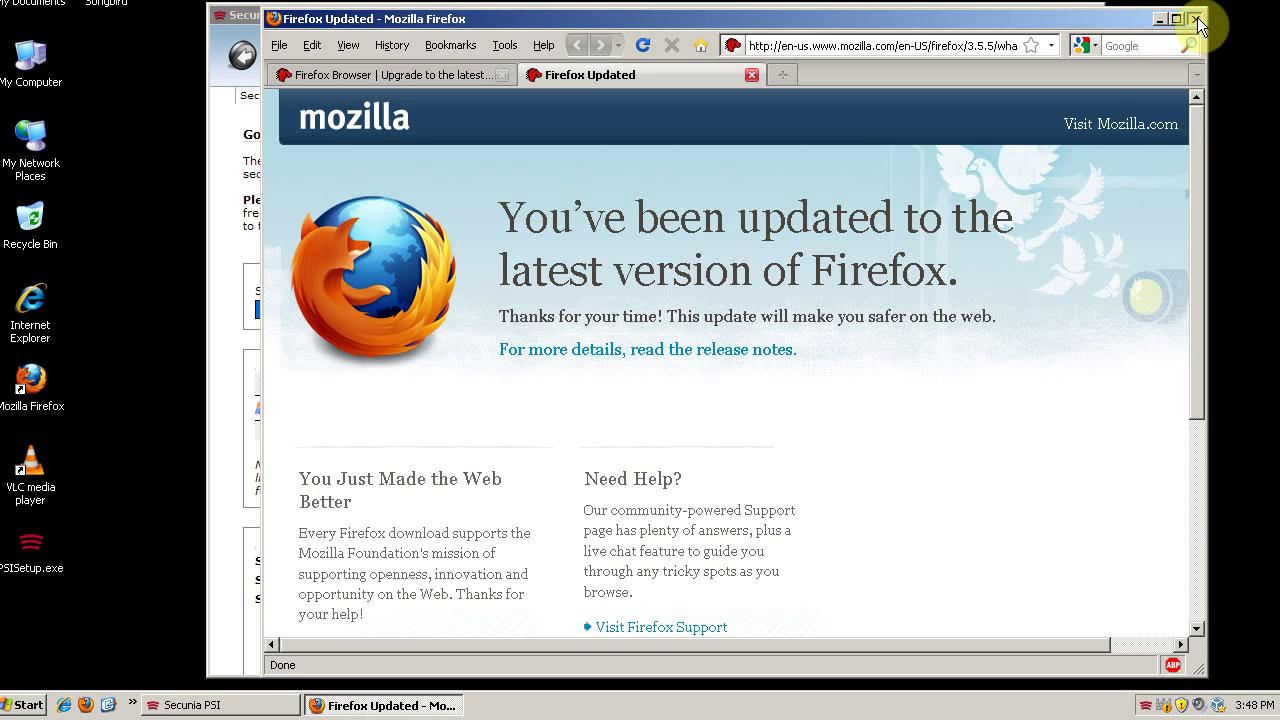
left_click(1197, 17)
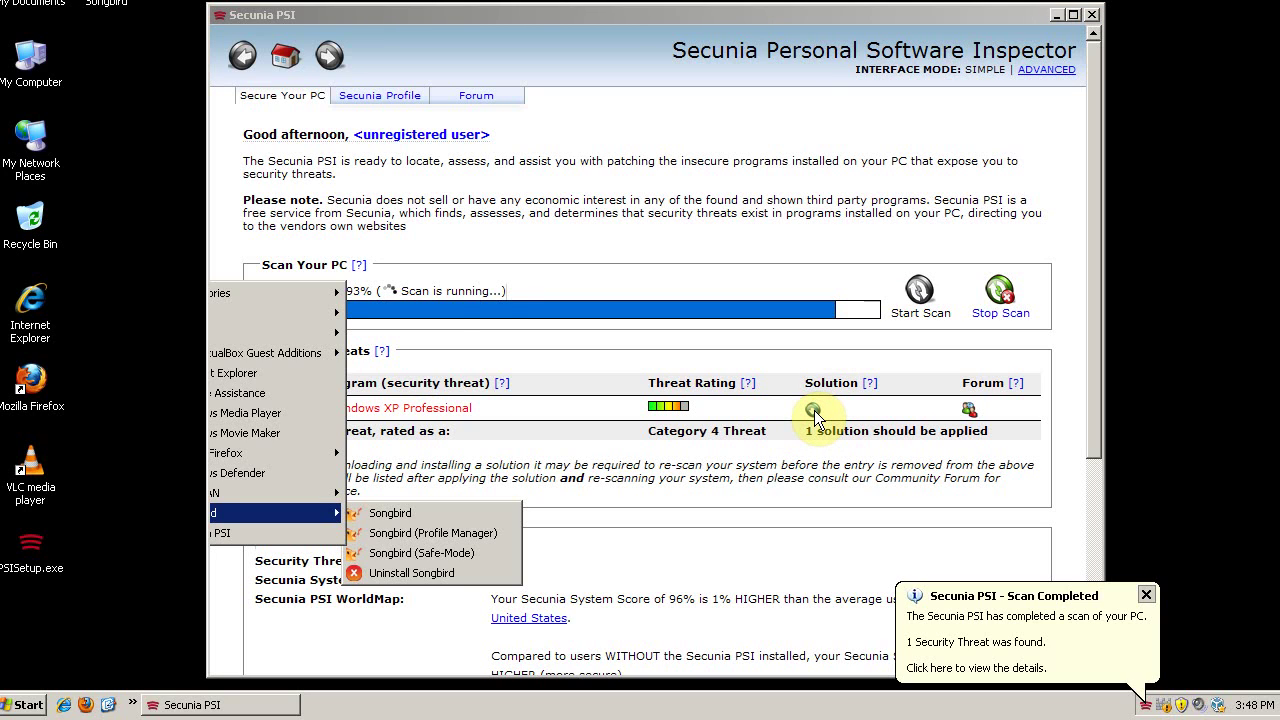
Open the Windows XP threat's solution, accept the Internet Explorer notice, and return to scan results.
left_click(814, 411)
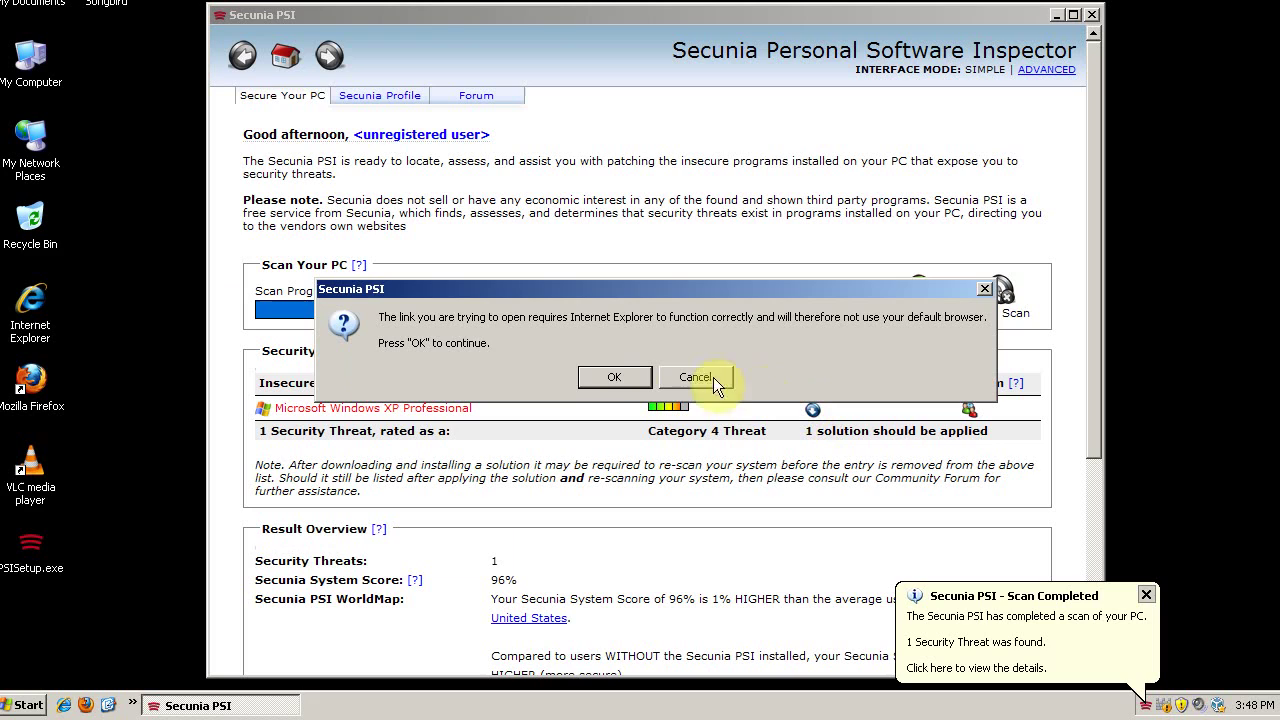
left_click(598, 379)
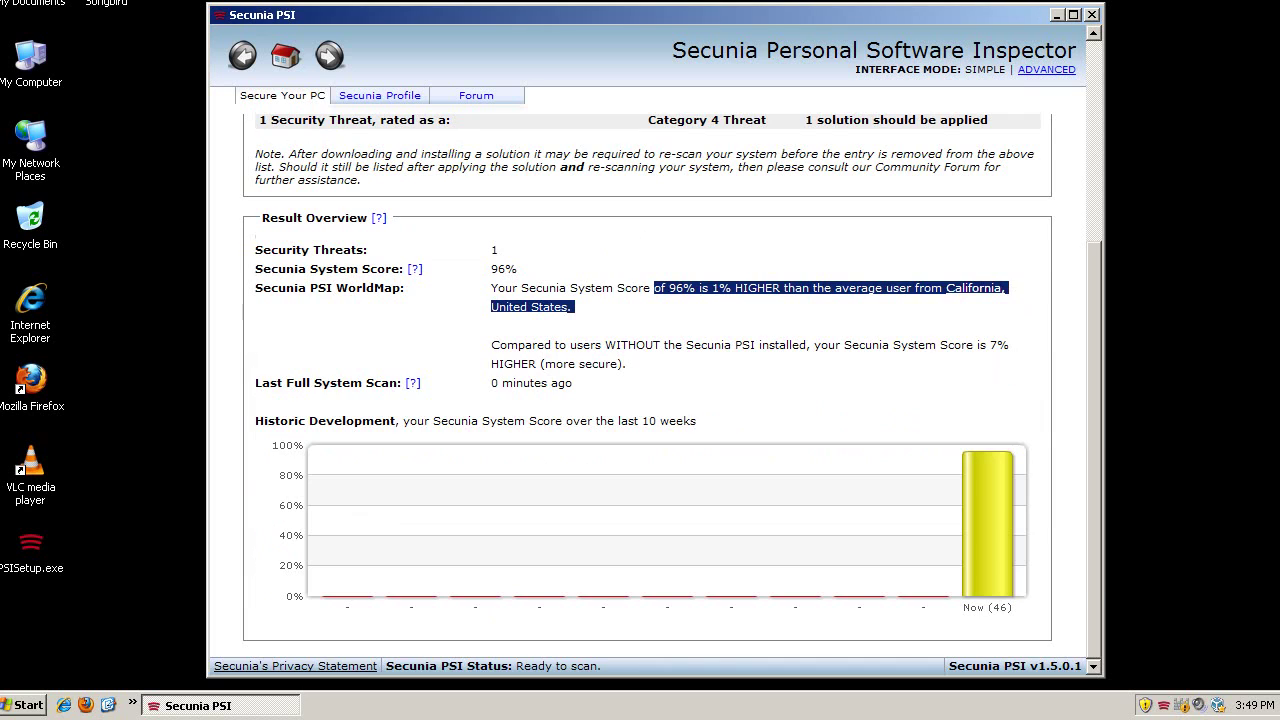
left_click(1147, 707)
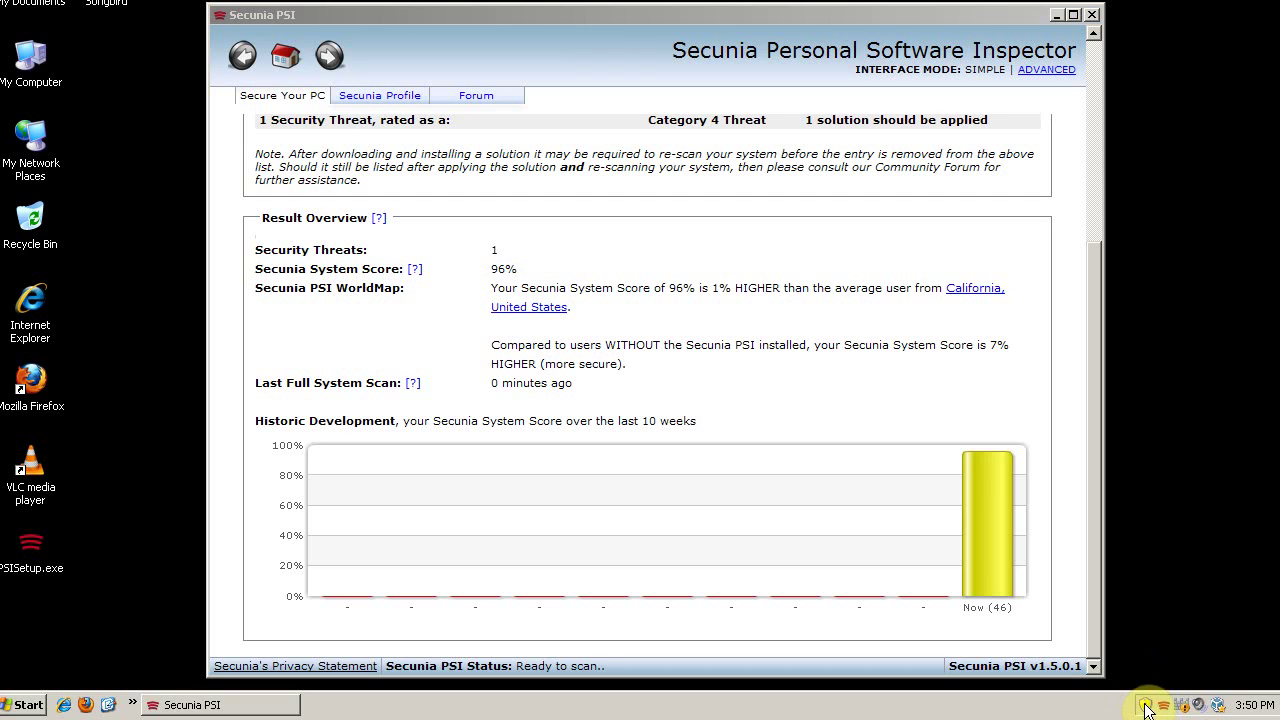
left_click_drag(1095, 535, 1108, 429)
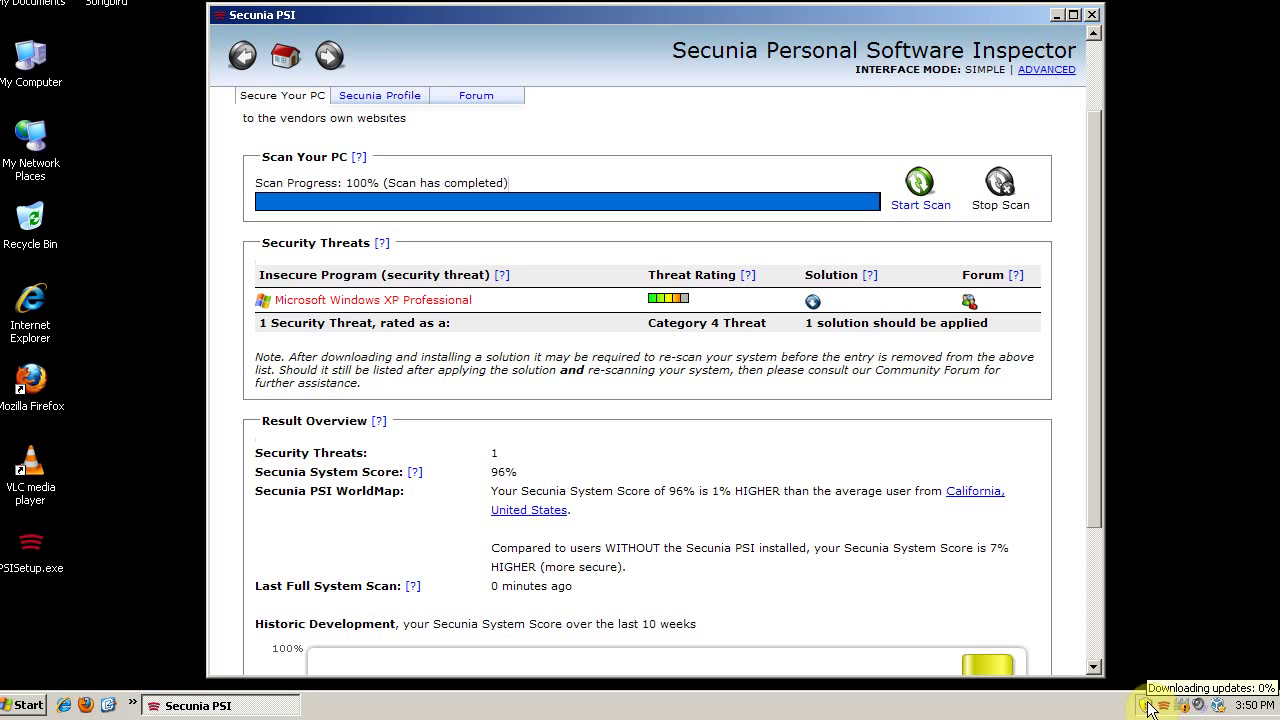
Switch Secunia PSI's Interface Mode to Advanced and confirm the change.
left_click(1036, 70)
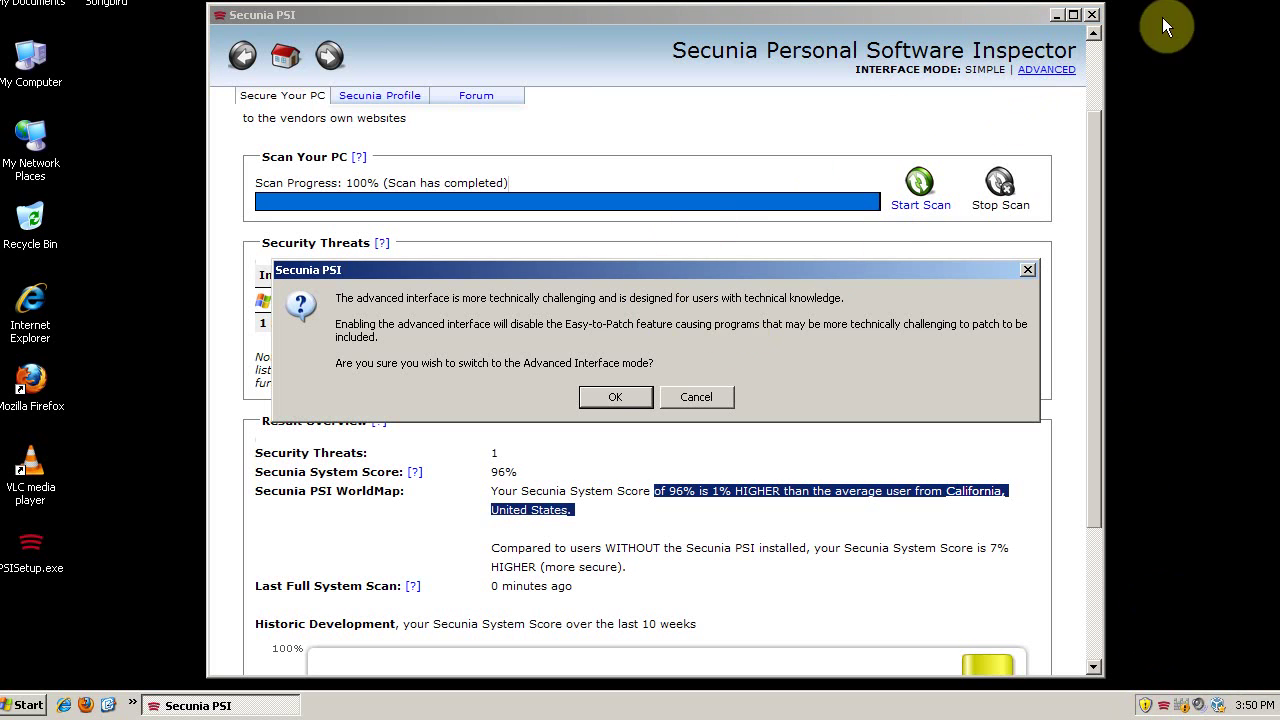
left_click(620, 400)
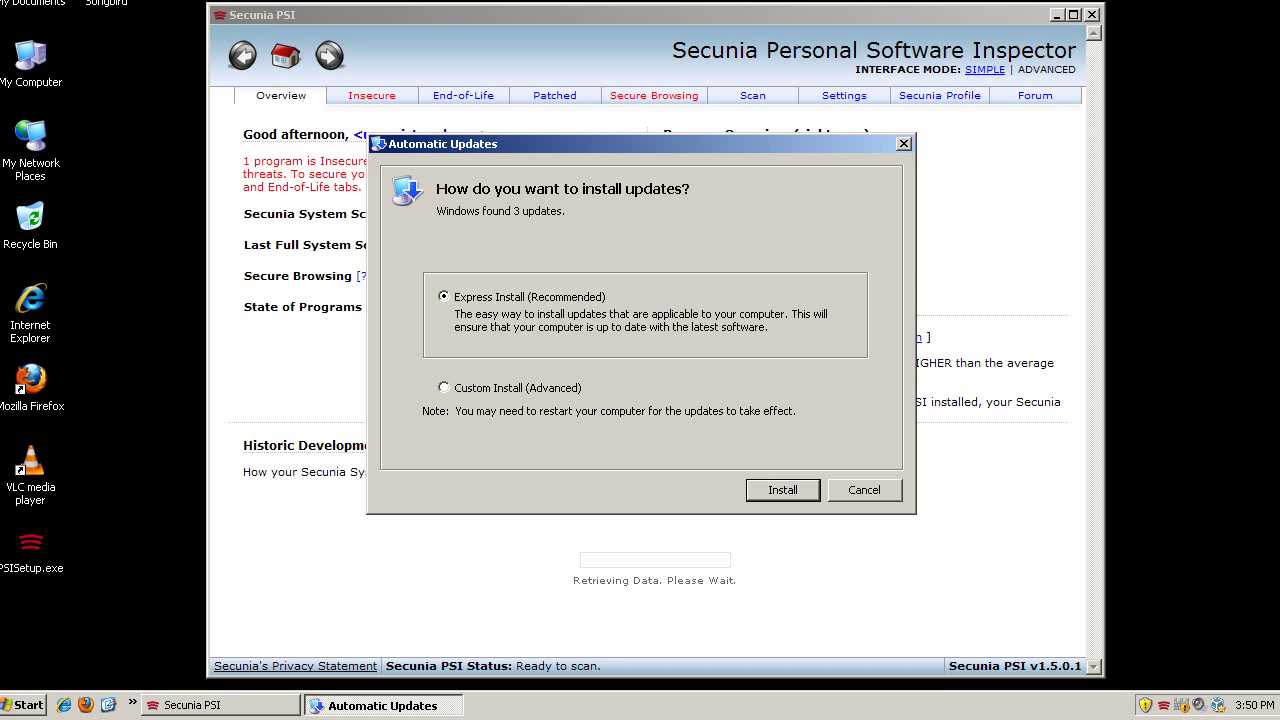
Custom-install the three found Windows updates, dismiss the progress balloon, and choose Restart Now.
left_click(503, 392)
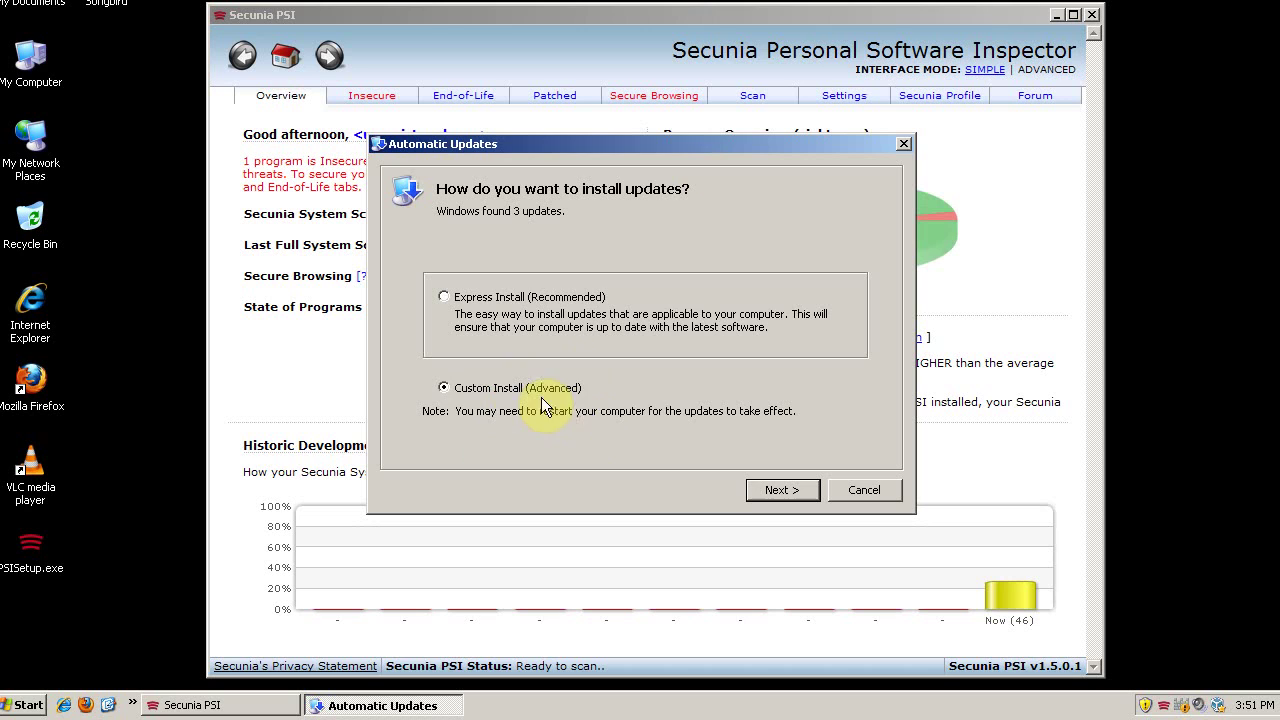
left_click(762, 488)
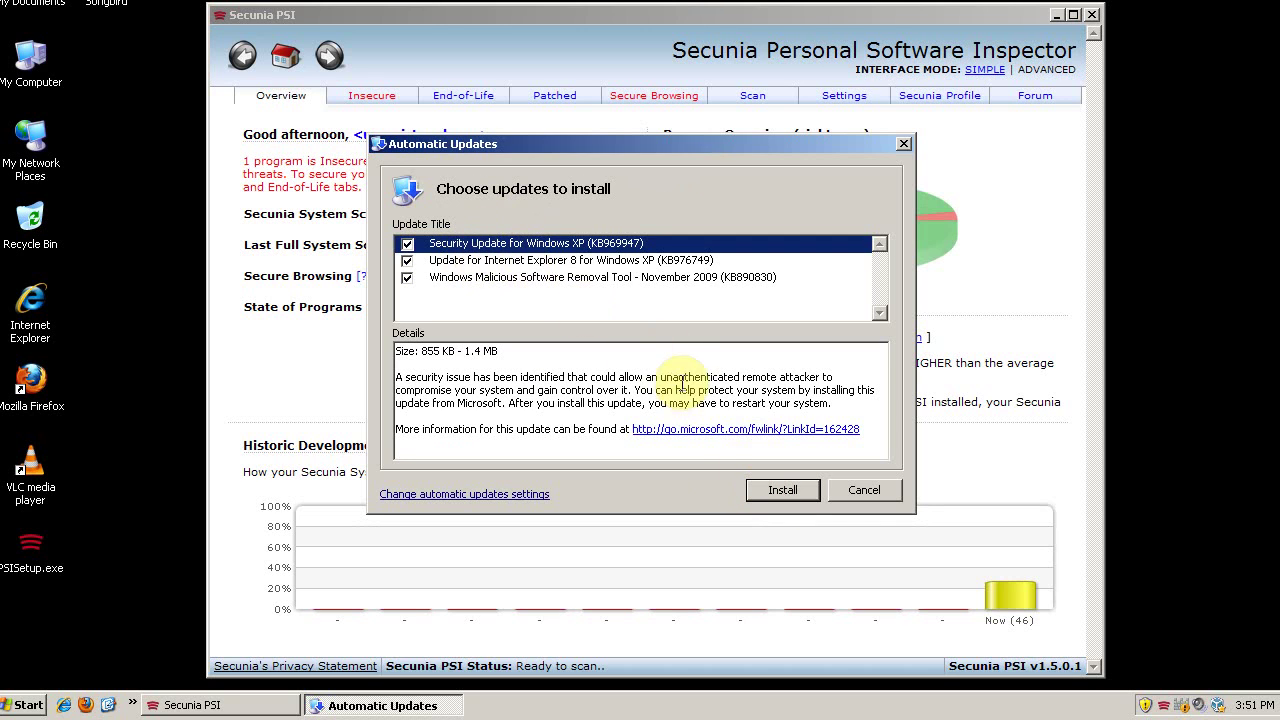
left_click(786, 491)
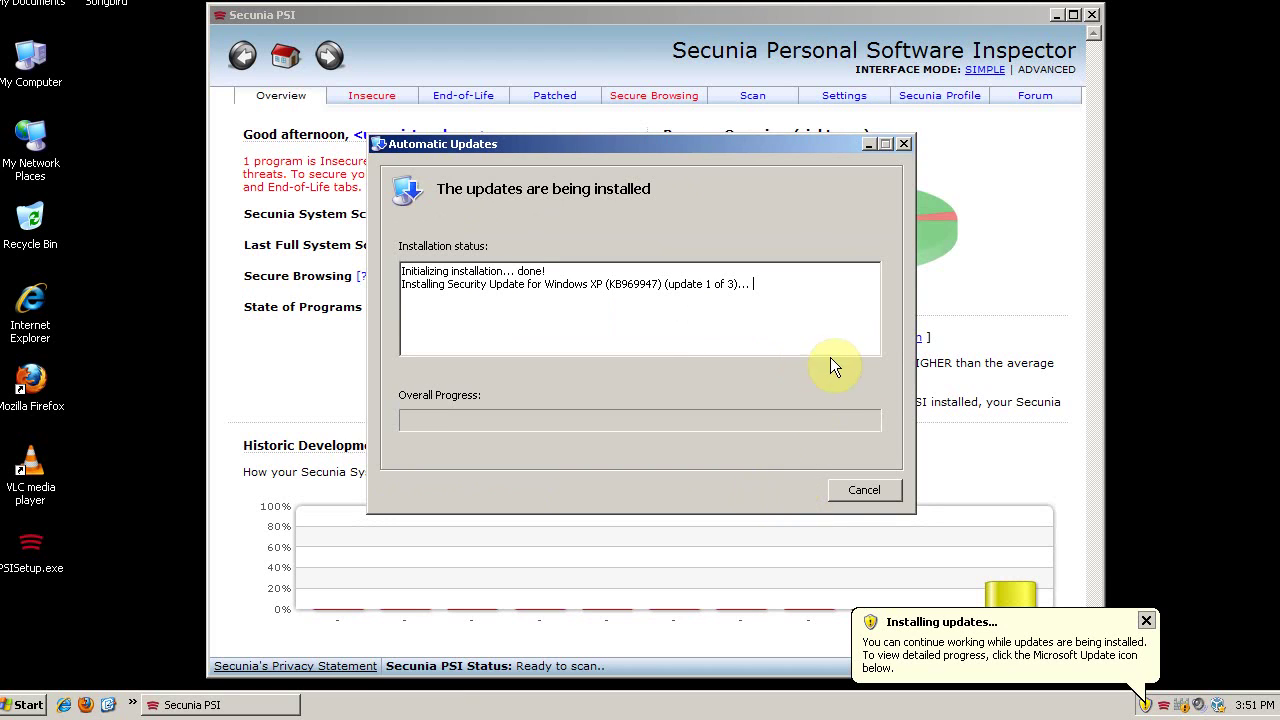
left_click(1146, 621)
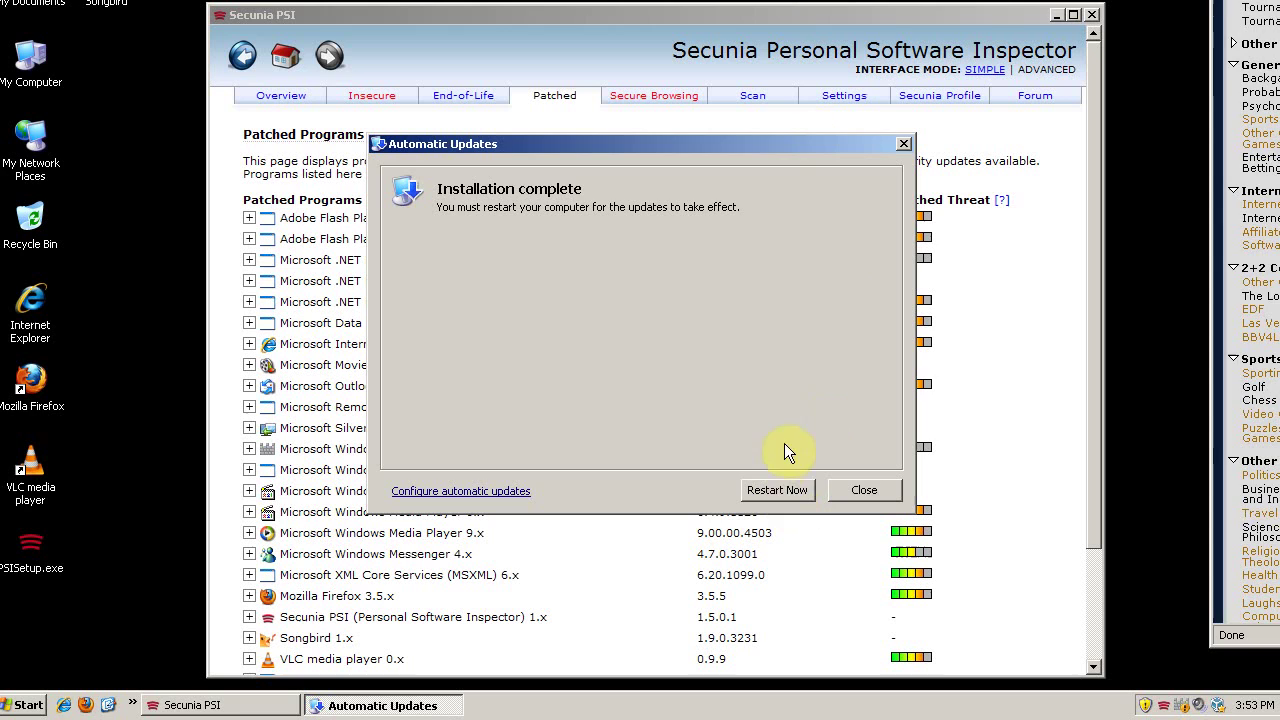
left_click(773, 490)
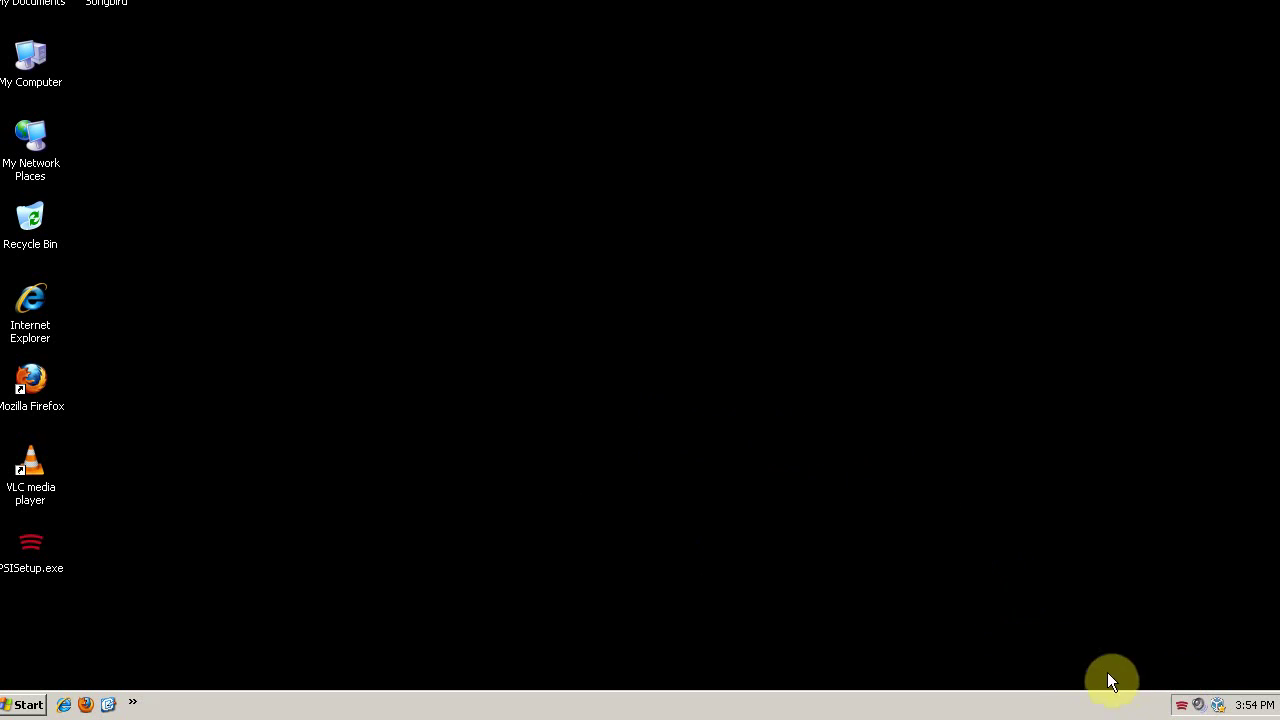
Reopen PSI from the tray, rescan to 100%, list the 25 patched programs, and dismiss the update prompt.
left_click(1181, 708)
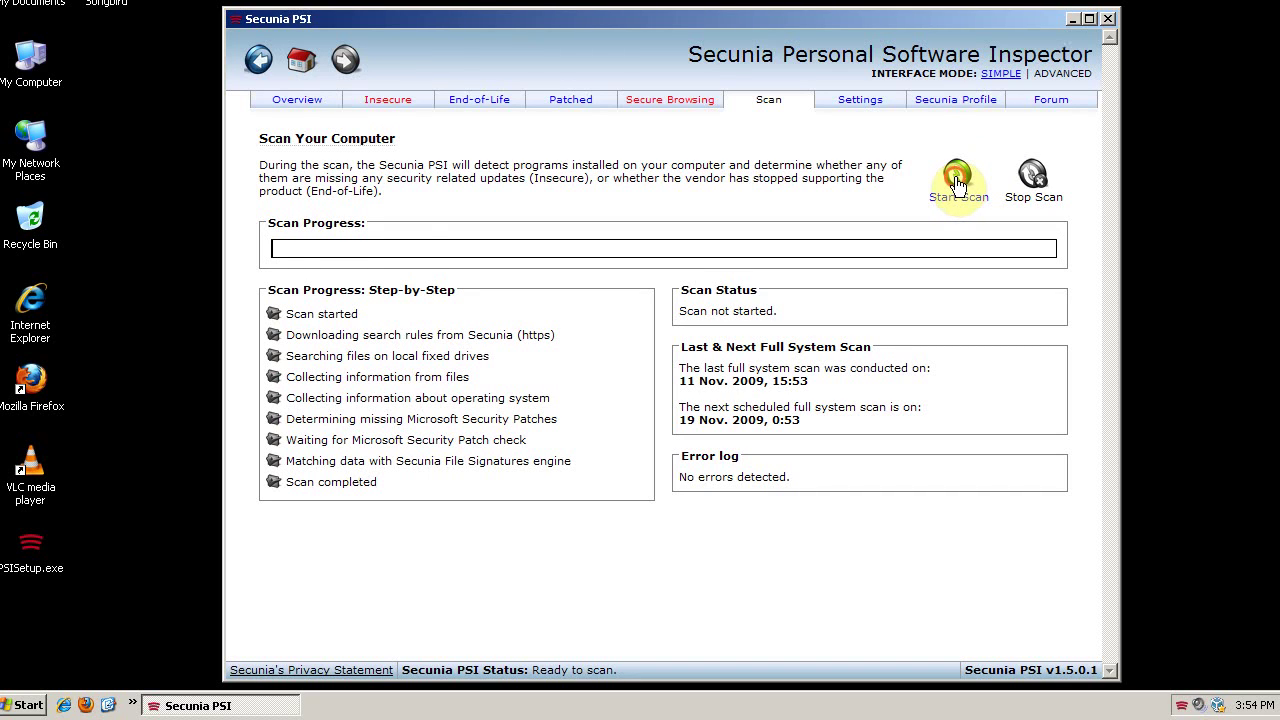
left_click(957, 180)
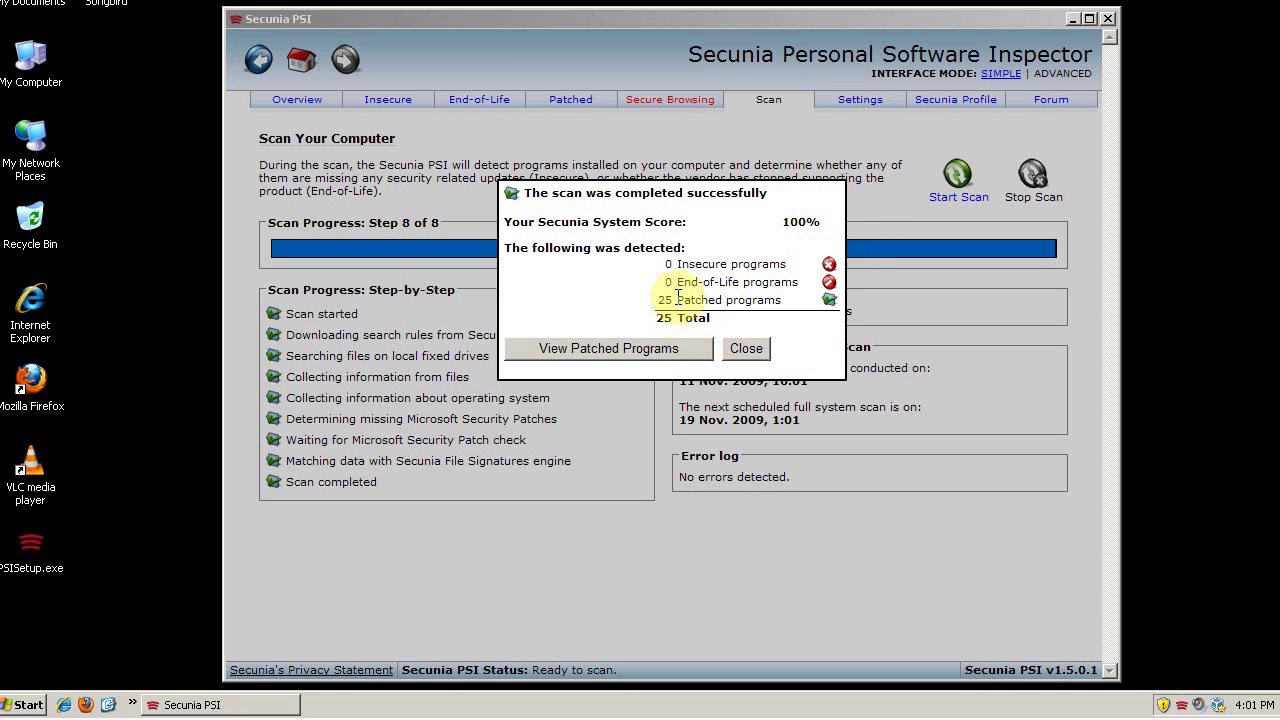
left_click(690, 351)
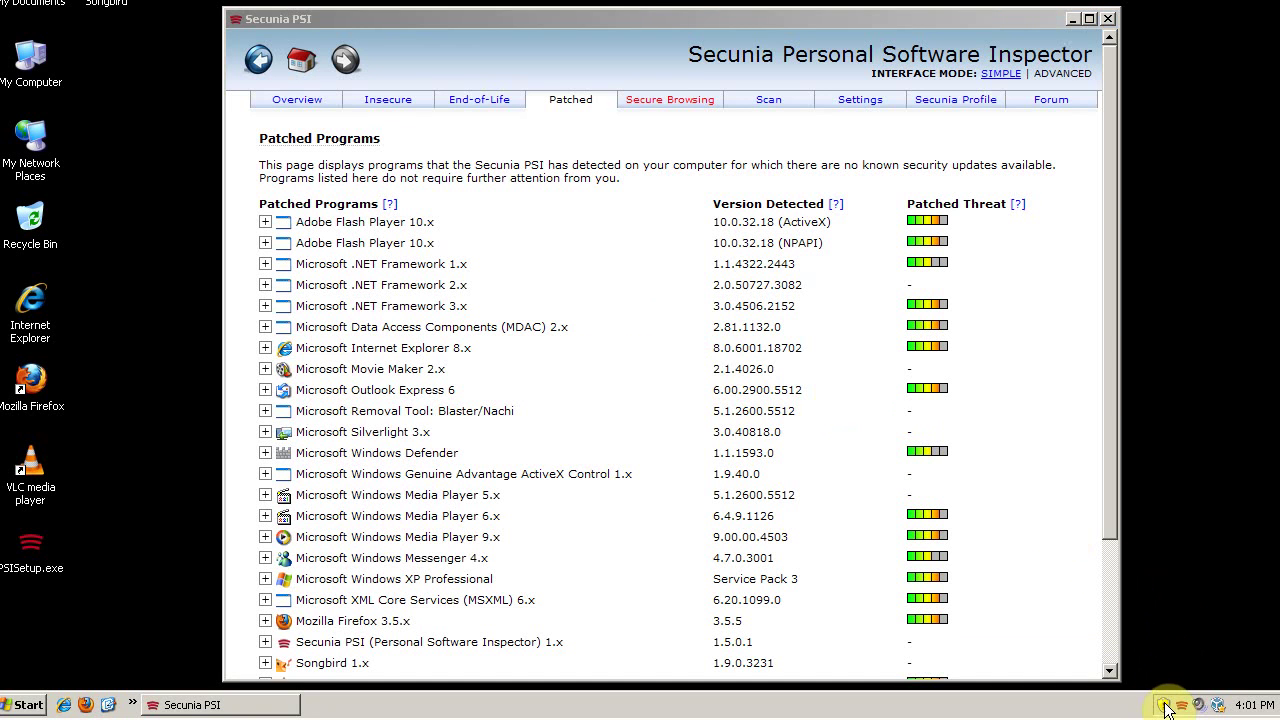
left_click(1163, 704)
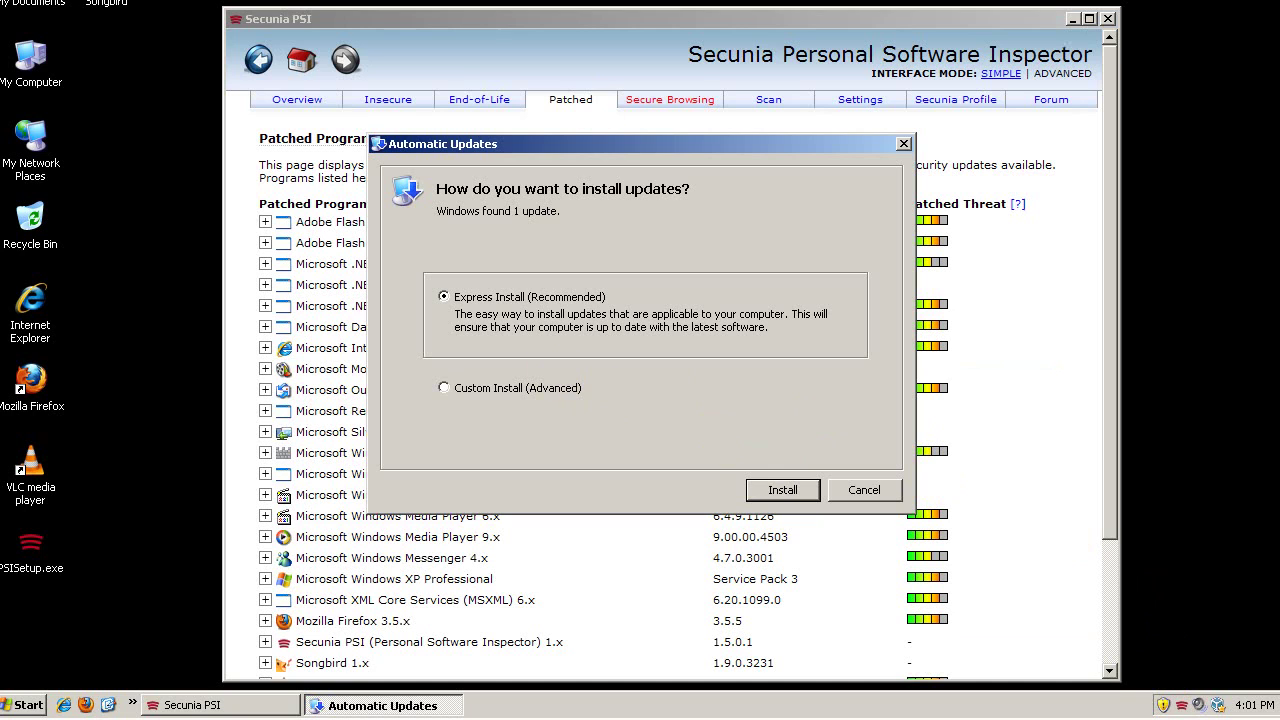
key("Escape")
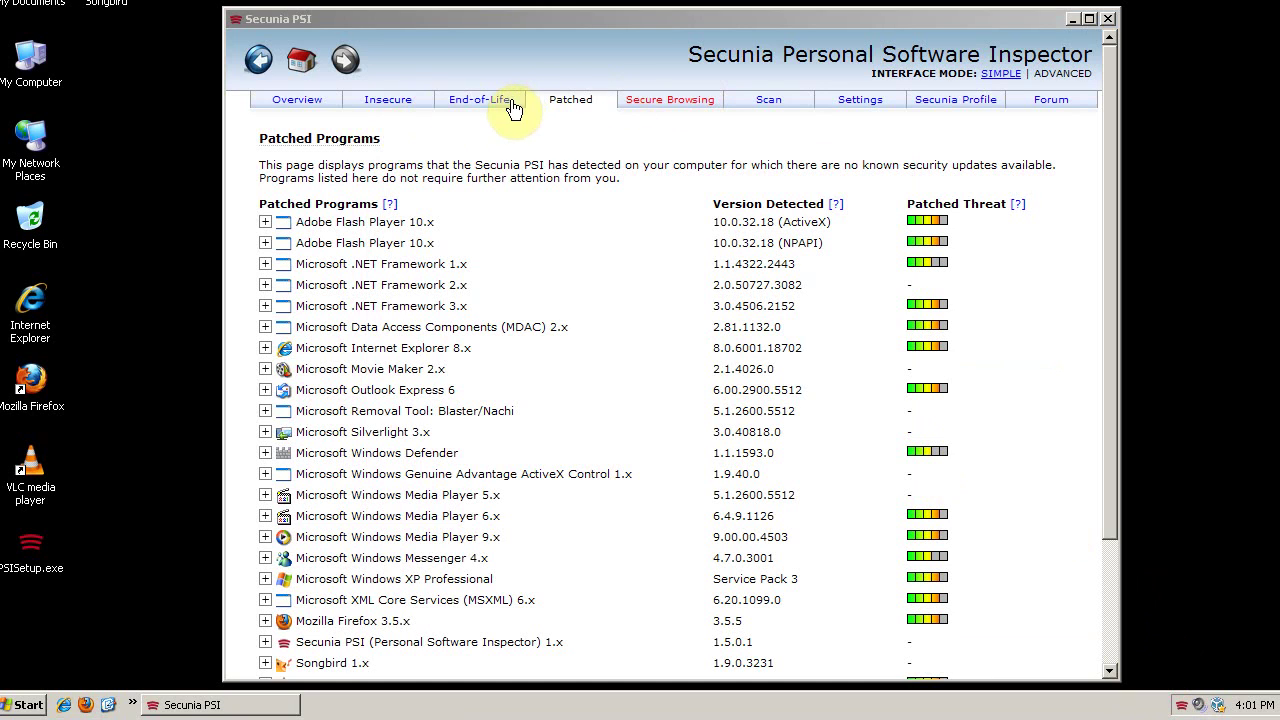
Review the Secure Browsing assessments: Internet Explorer 8 insecure, Firefox 3.5.x secure for browsing.
left_click(684, 104)
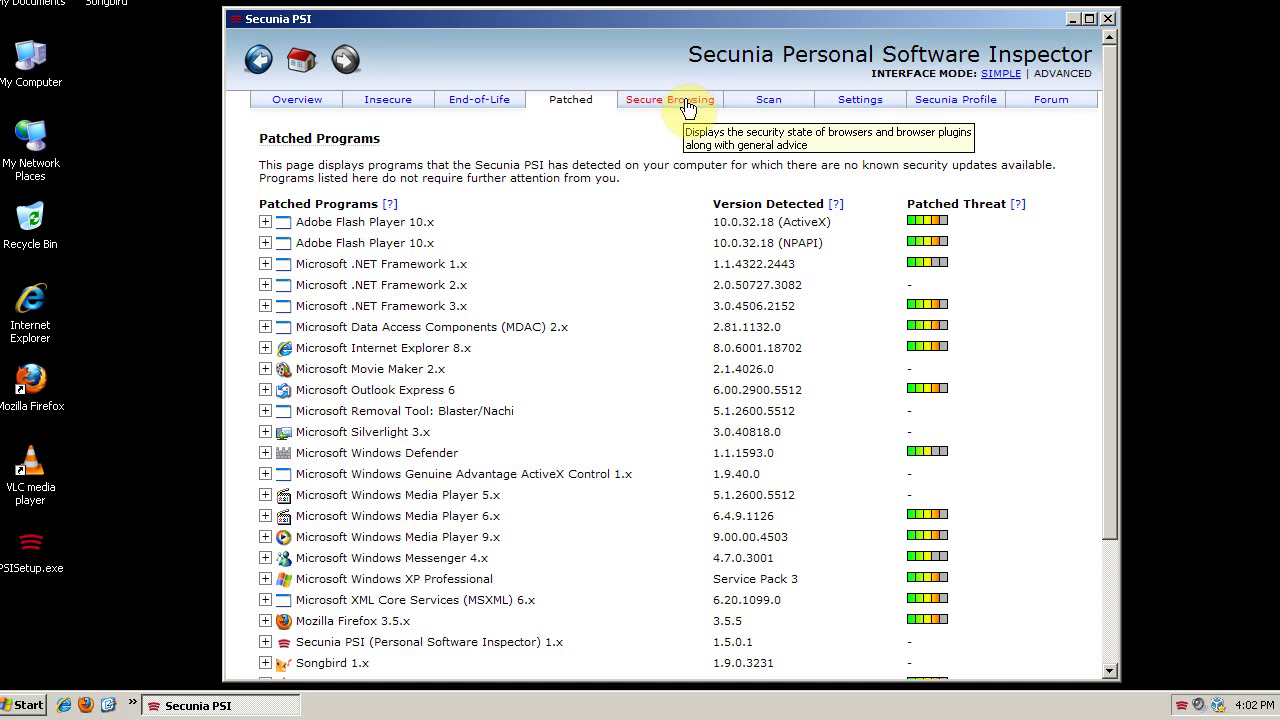
left_click(684, 100)
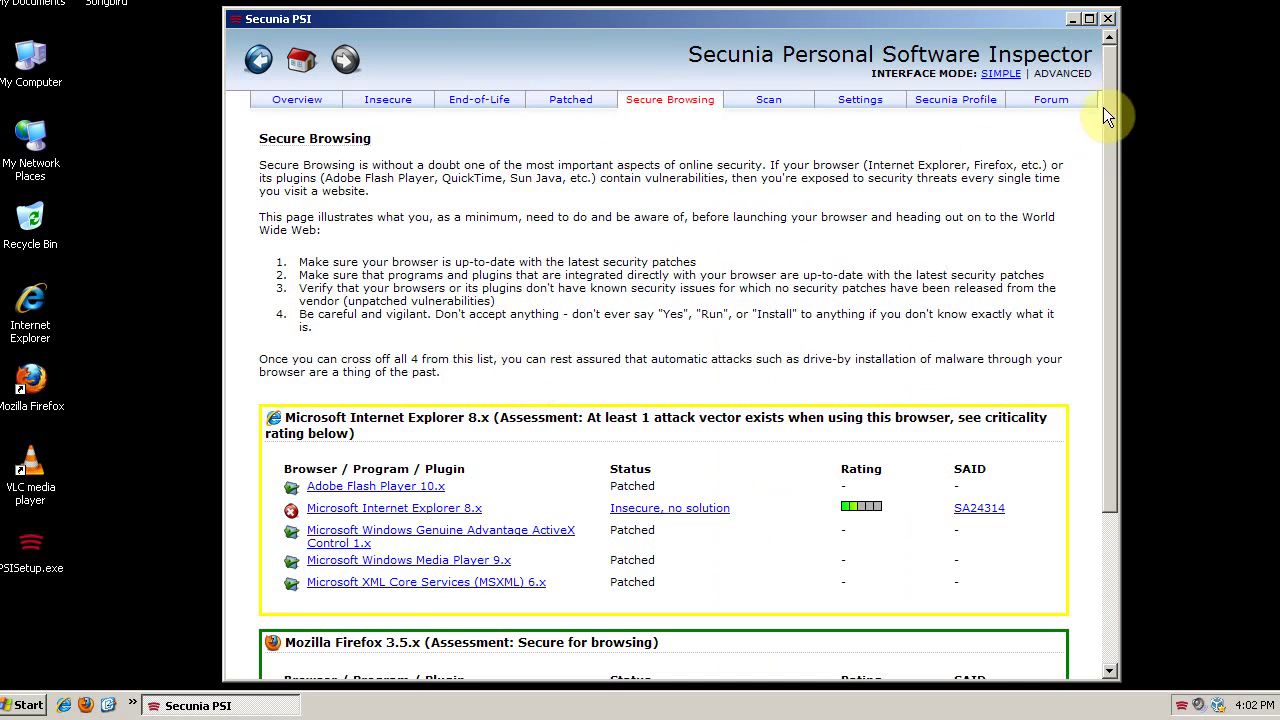
scroll(1104, 150, "down", 3)
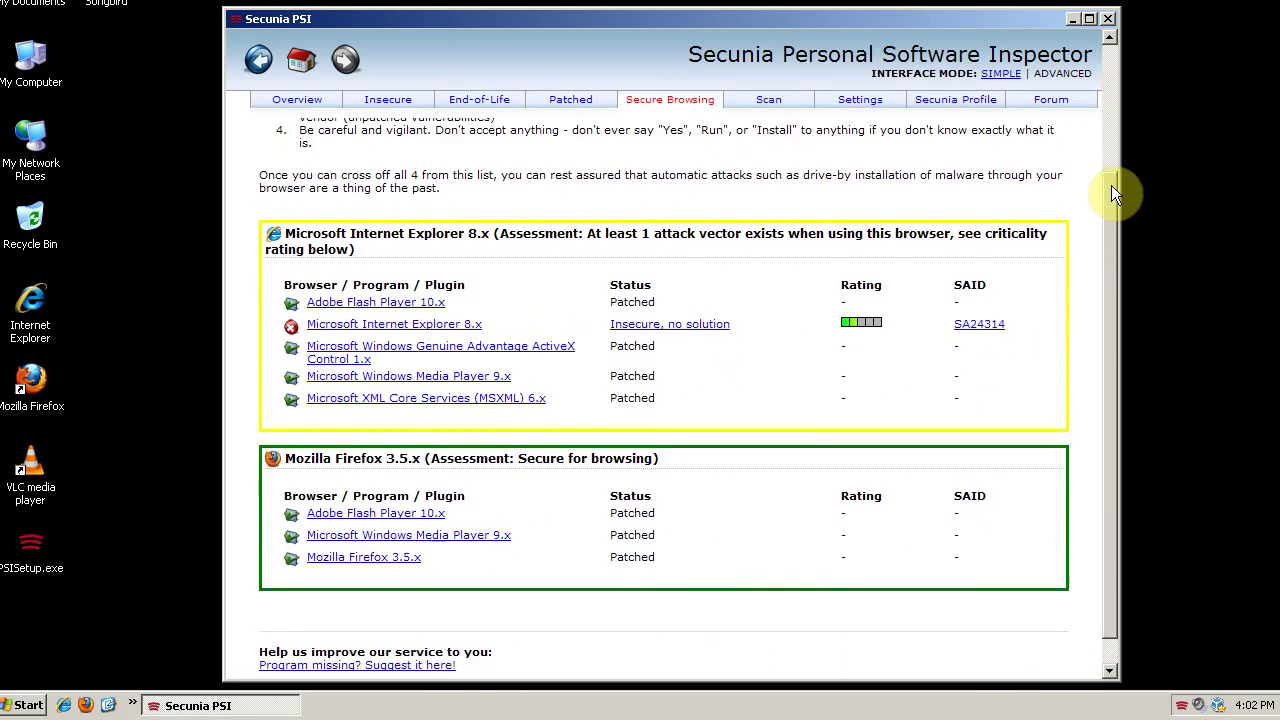
scroll(1116, 193, "up", 2)
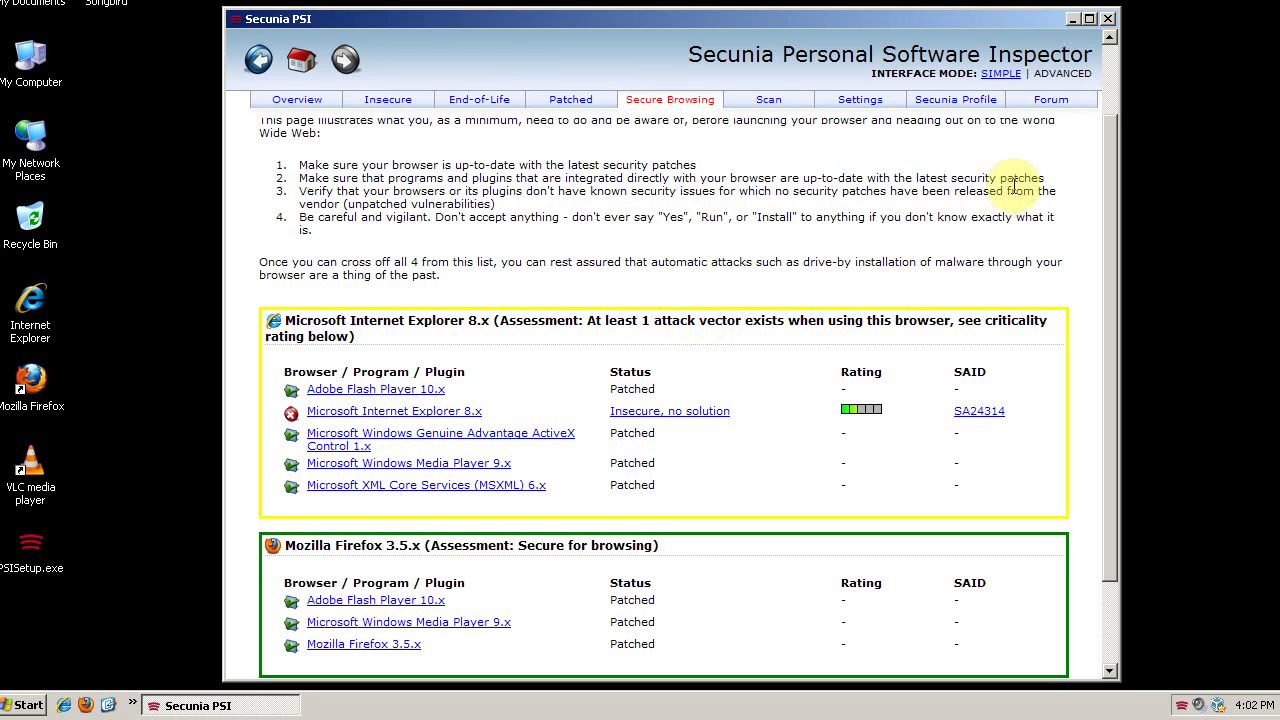
left_click_drag(1110, 132, 1127, 169)
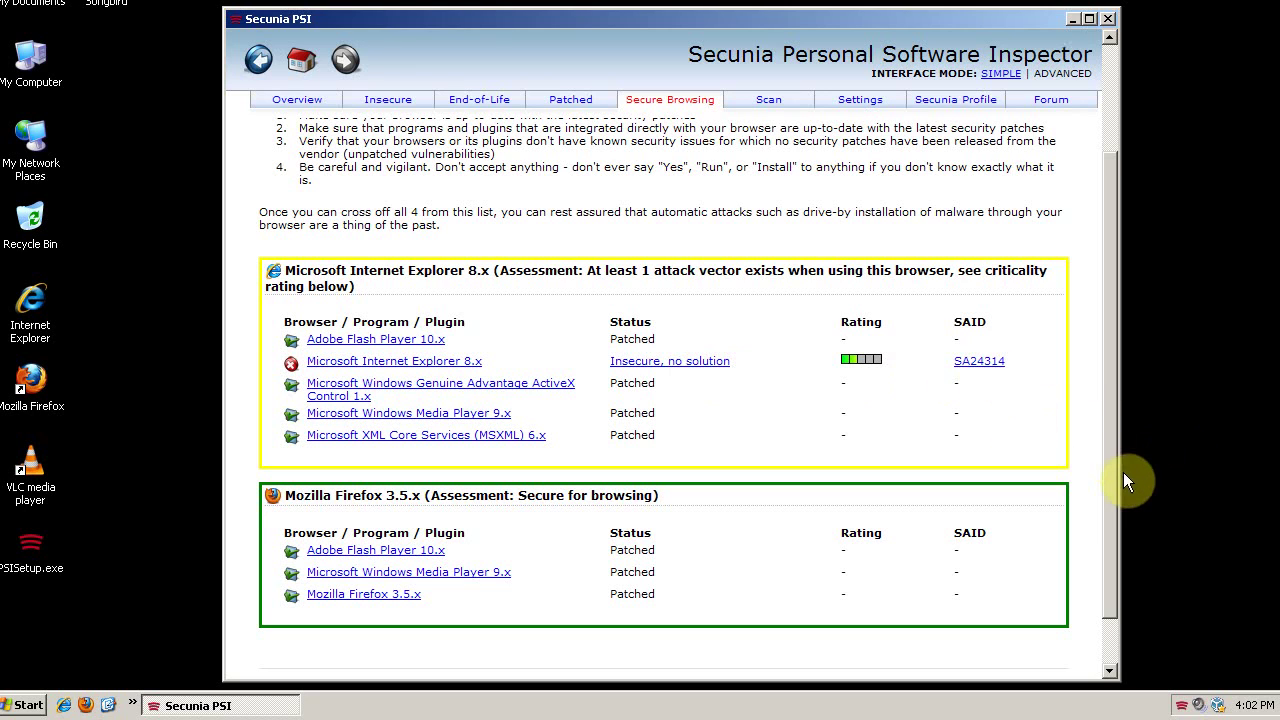
scroll(1108, 500, "down", 2)
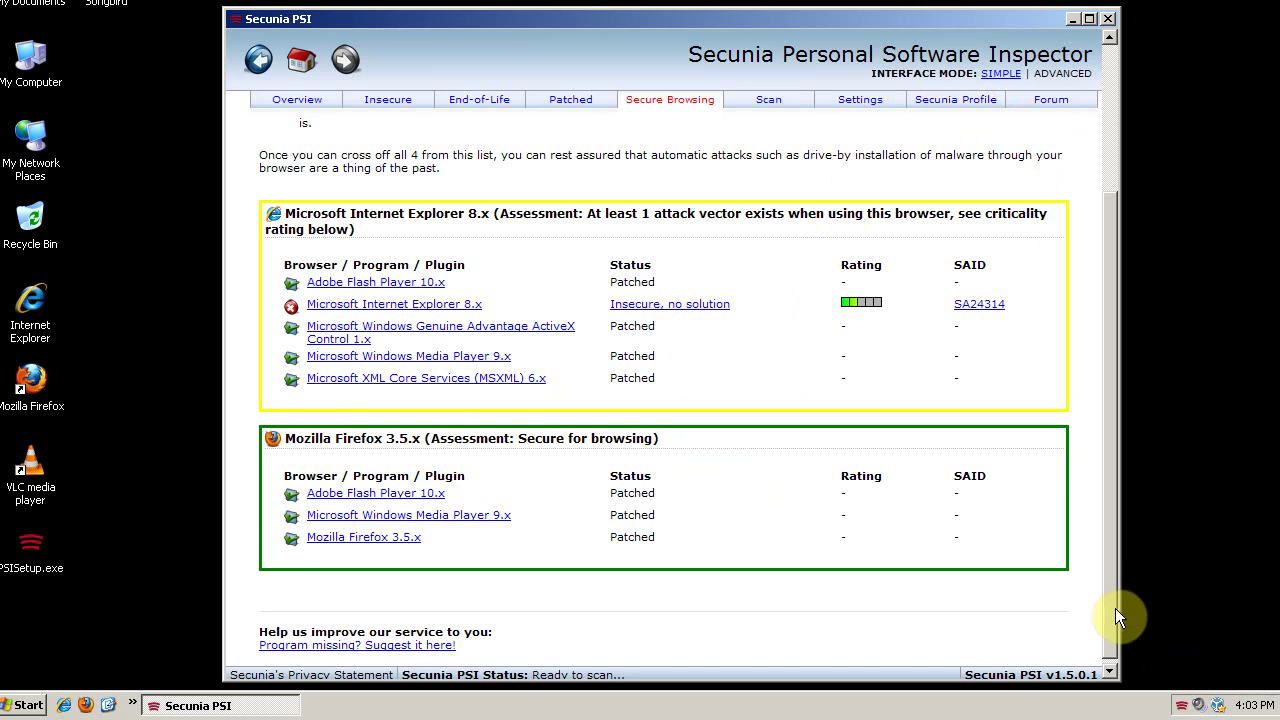
left_click_drag(1113, 605, 1117, 443)
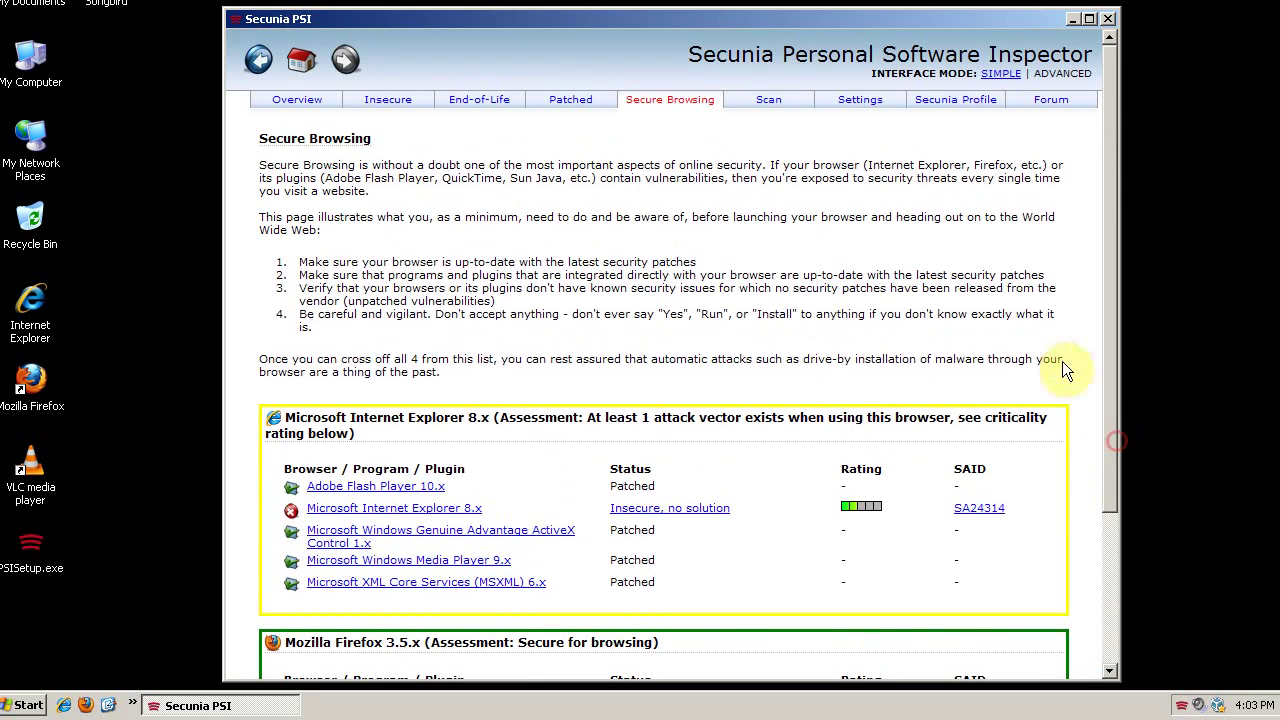
Go to the Overview tab showing 100% score, 25 patched programs, and one insecure browser.
left_click(305, 102)
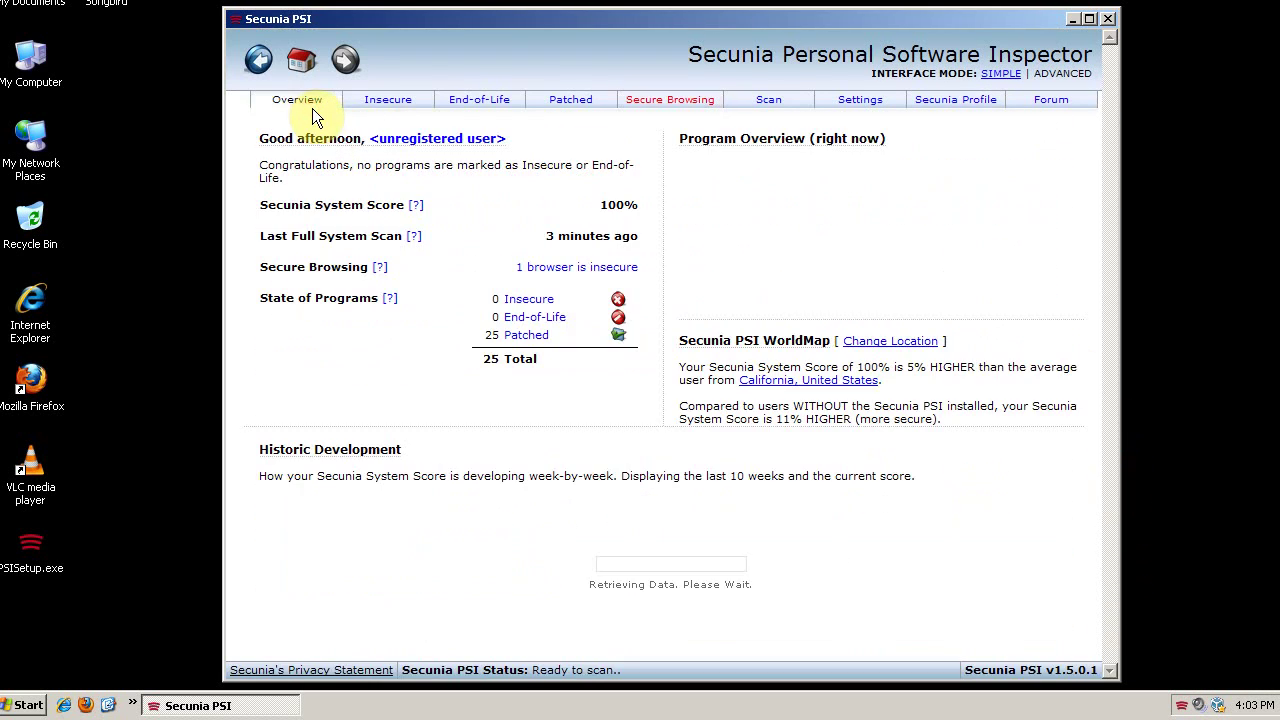